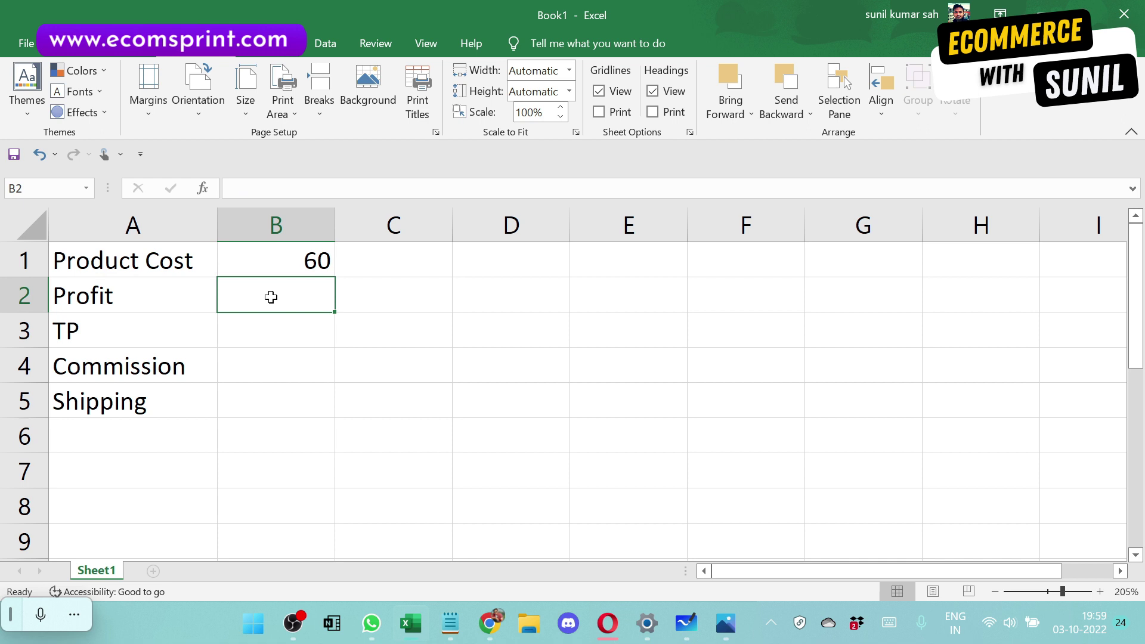
Step: Enter 40 as the Profit in B2 and 100 as the TP in B3
{"action": "type", "text": "40"}
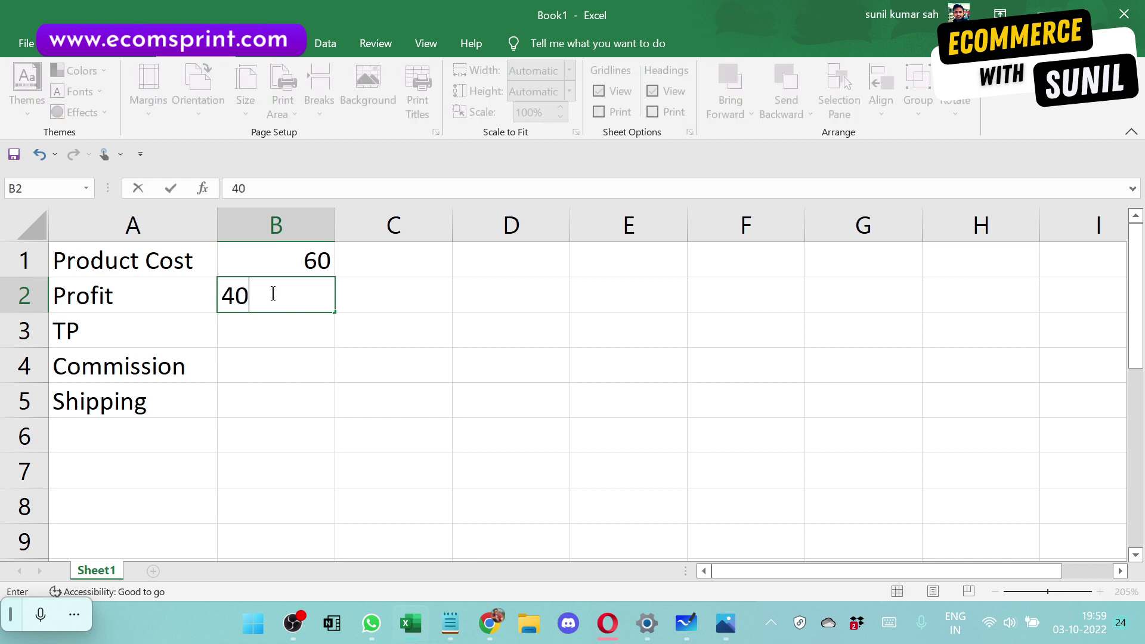
{"action": "key", "text": "Return"}
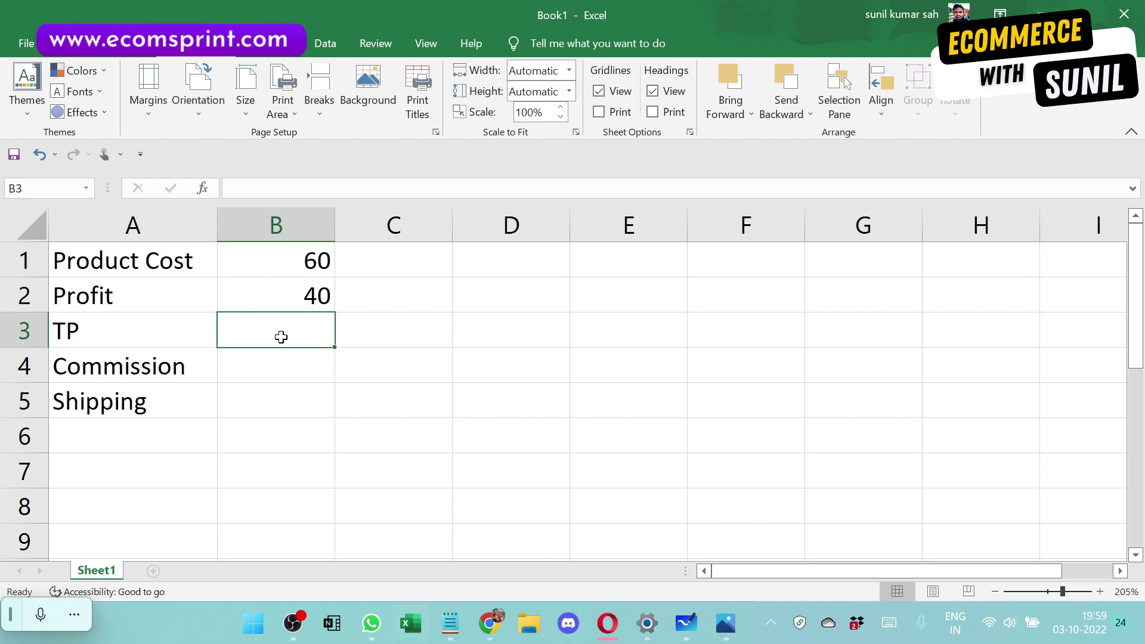
{"action": "left_click", "coordinate": [190, 335]}
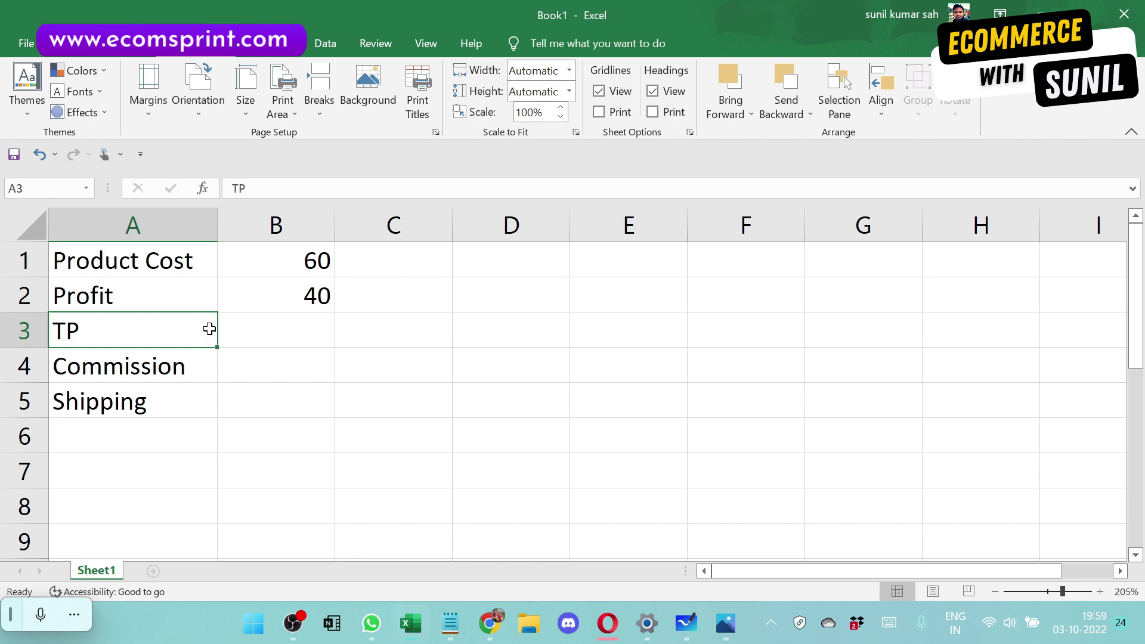
{"action": "left_click", "coordinate": [280, 324]}
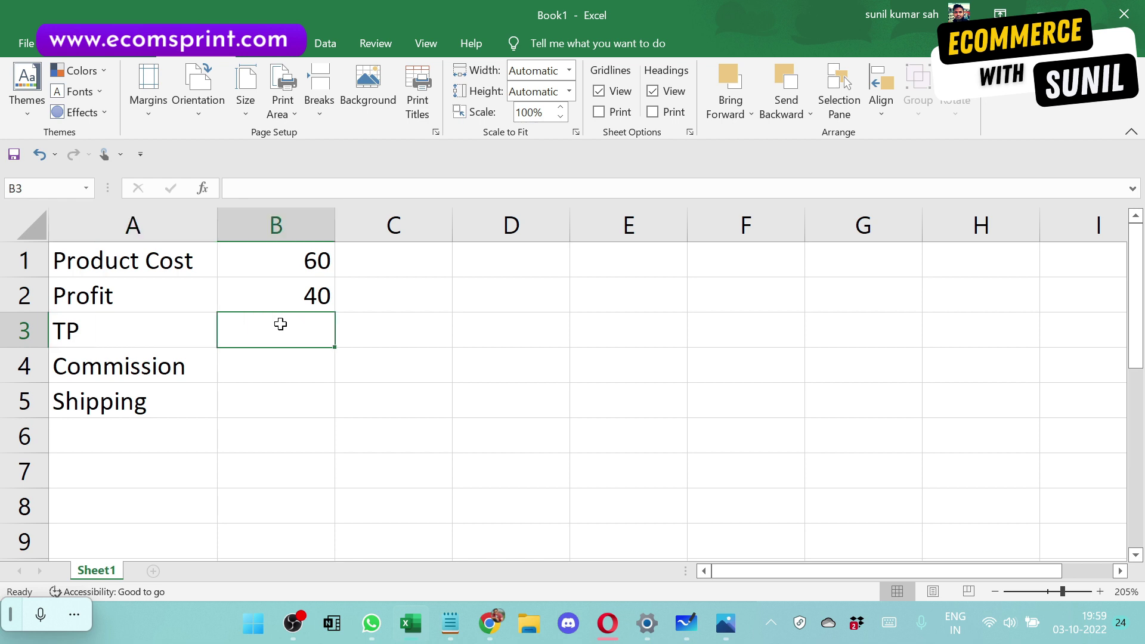
{"action": "type", "text": "100"}
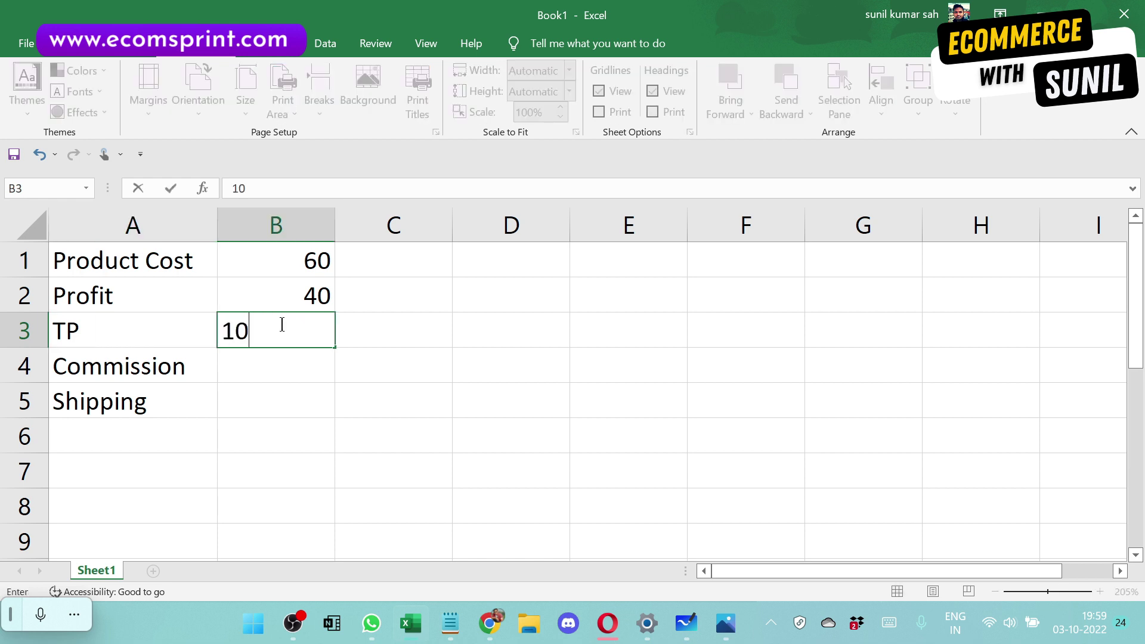
{"action": "key", "text": "Return"}
Step: Calculate the Commission row in B4 with the formula =B3*1.15
{"action": "left_click", "coordinate": [289, 268]}
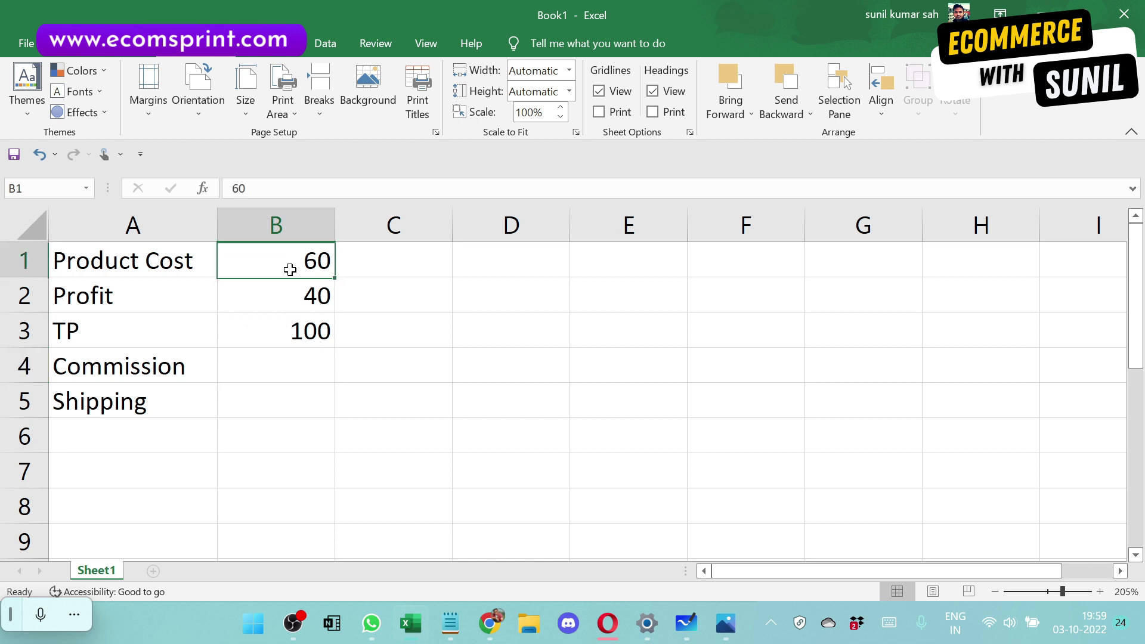
{"action": "left_click", "coordinate": [290, 287]}
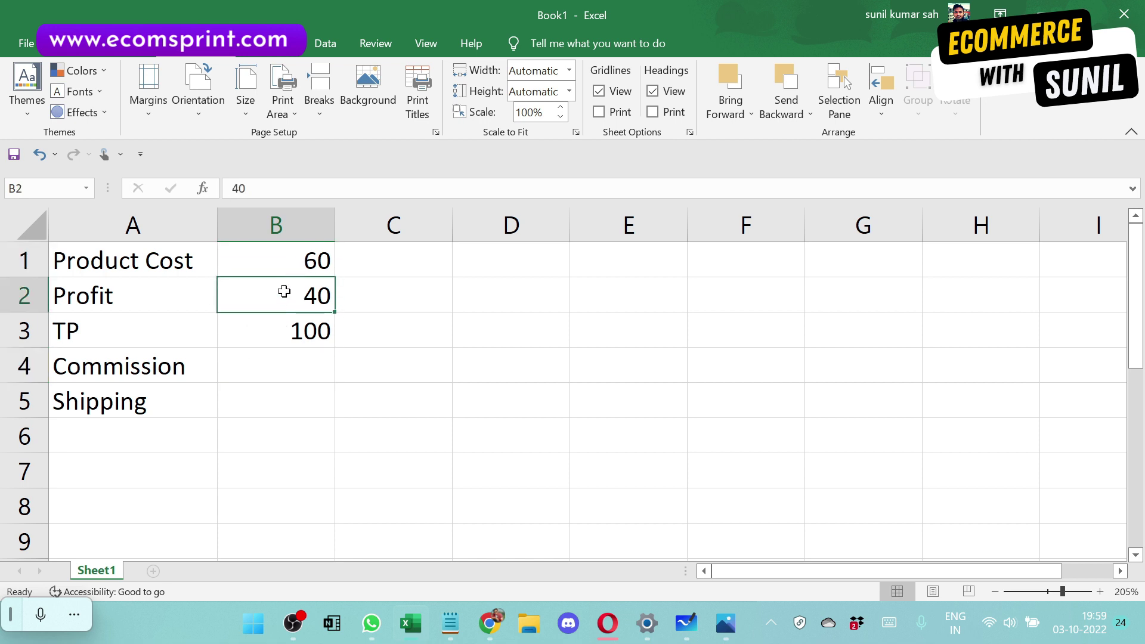
{"action": "left_click", "coordinate": [283, 326]}
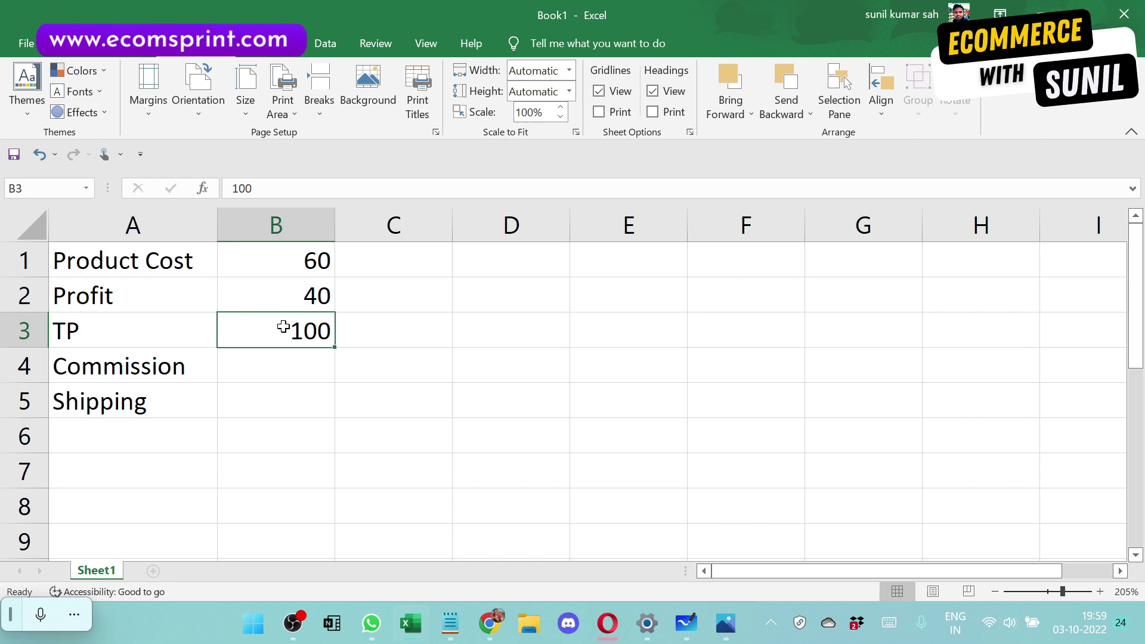
{"action": "left_click", "coordinate": [300, 363]}
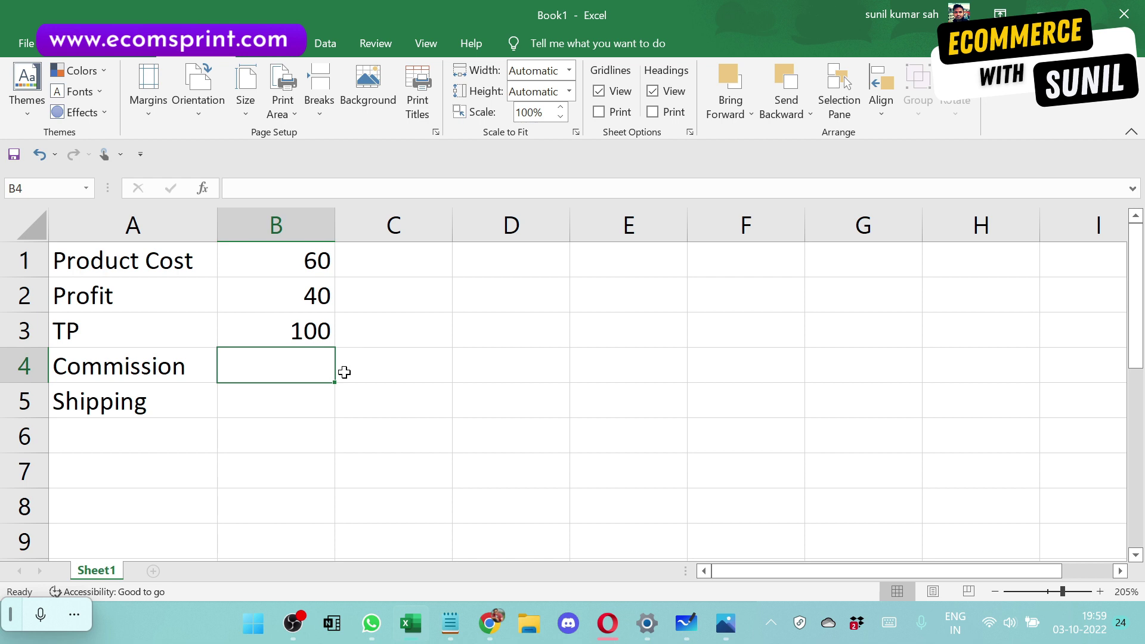
{"action": "type", "text": "="}
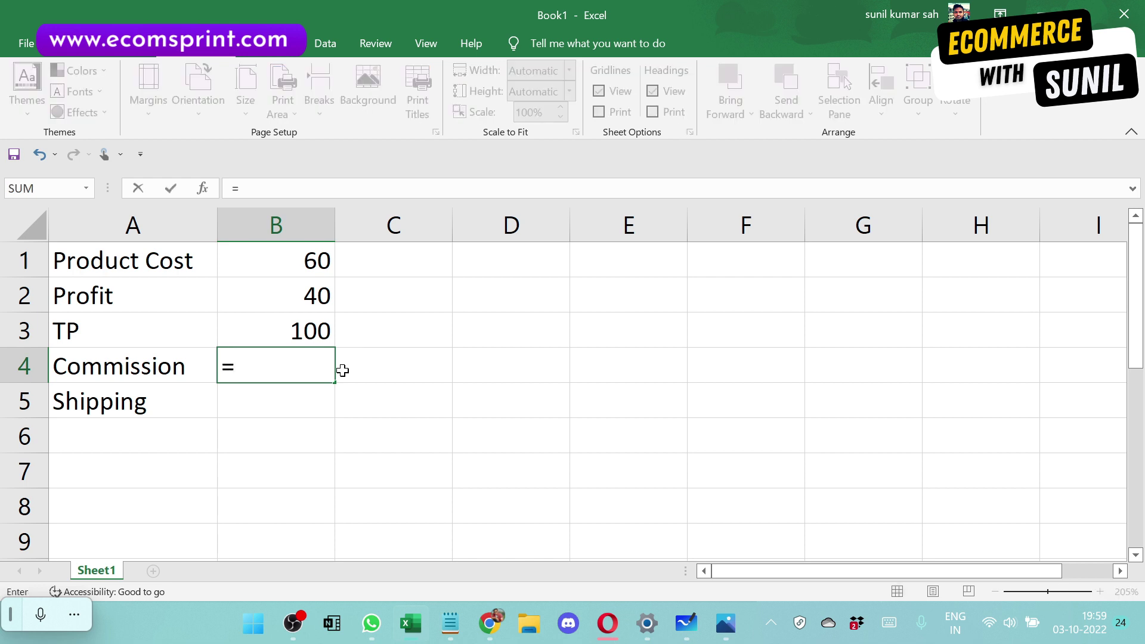
{"action": "left_click", "coordinate": [291, 332]}
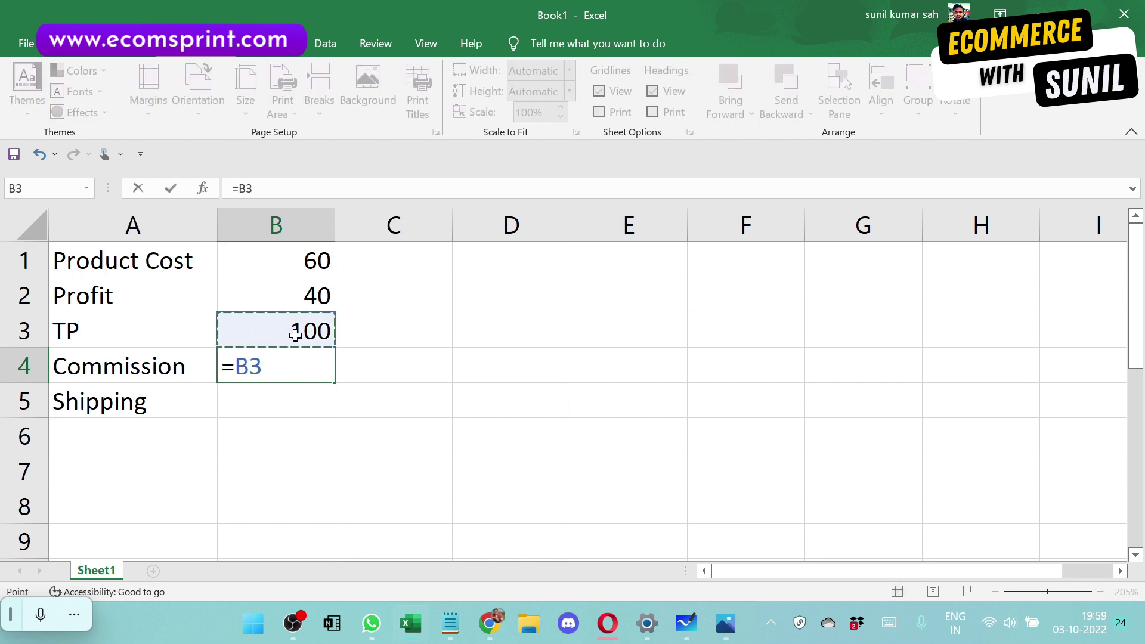
{"action": "type", "text": "*1.15"}
{"action": "key", "text": "Return"}
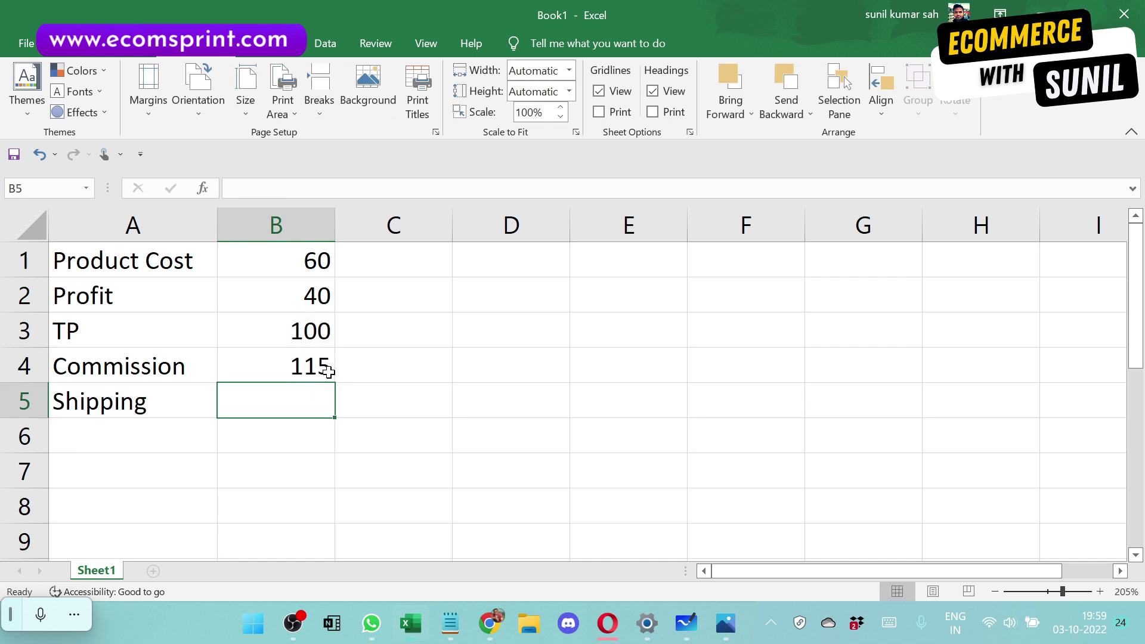
Step: Note the weight 500g in C4, beside the commission value
{"action": "left_click", "coordinate": [168, 398]}
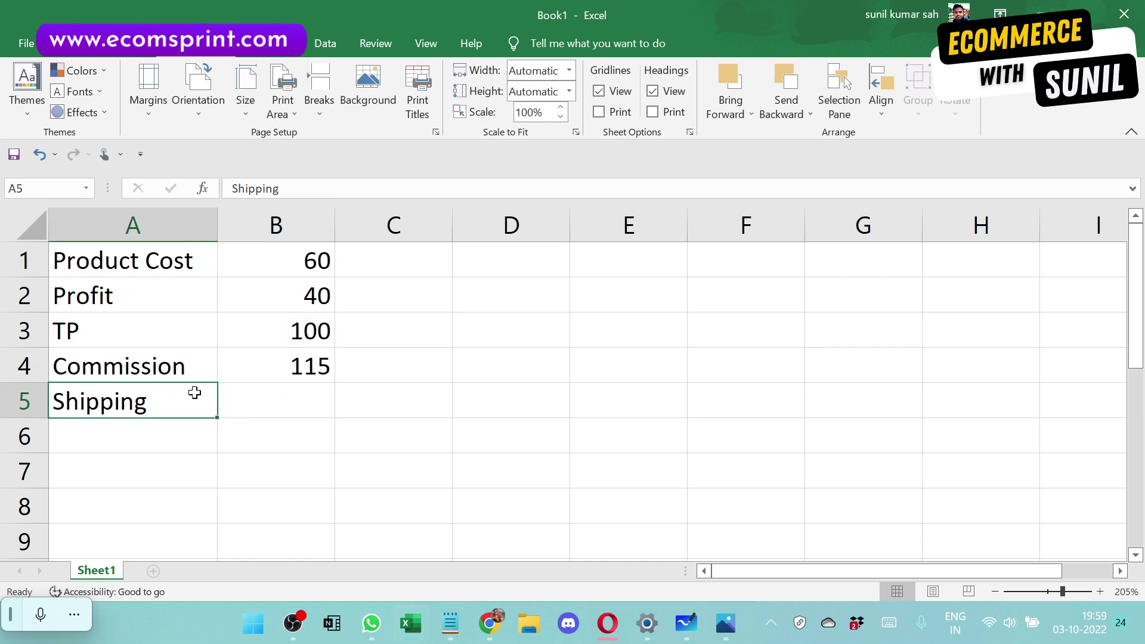
{"action": "left_click", "coordinate": [442, 376]}
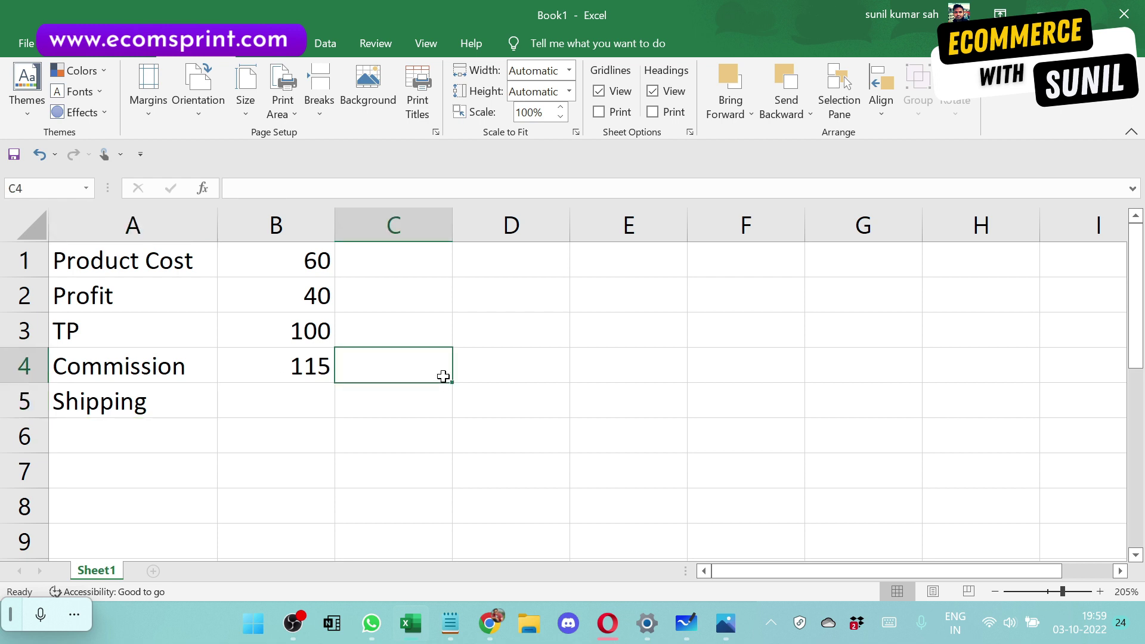
{"action": "type", "text": "500g"}
{"action": "key", "text": "Return"}
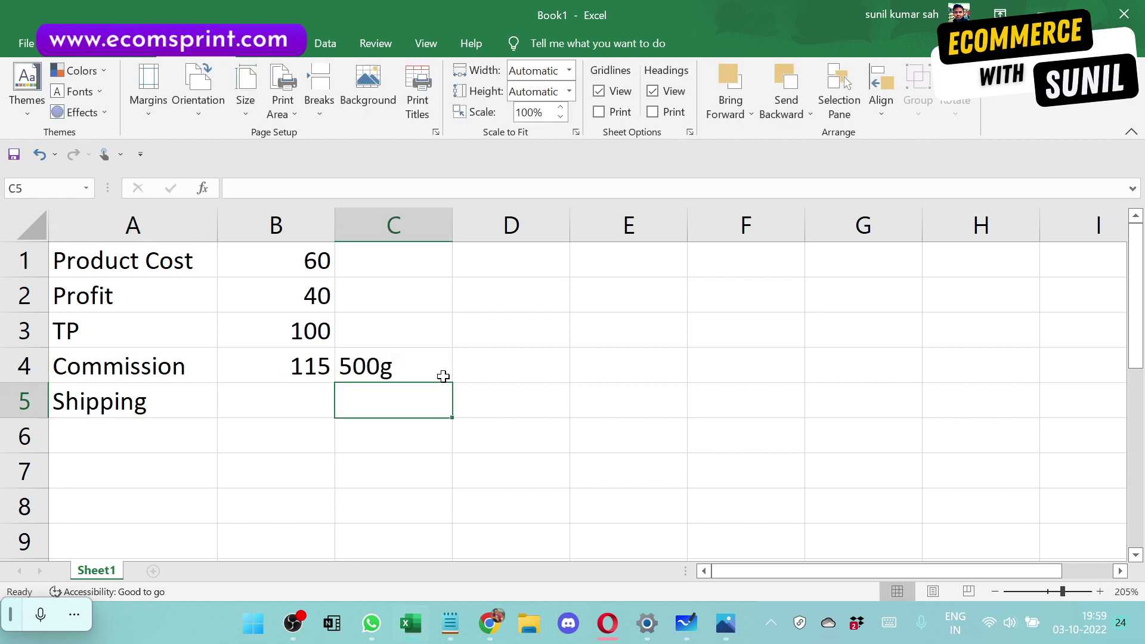
Step: Calculate the Shipping row in B5 with the formula =B4+80
{"action": "key", "text": "Left"}
{"action": "key", "text": "Up"}
{"action": "key", "text": "Down"}
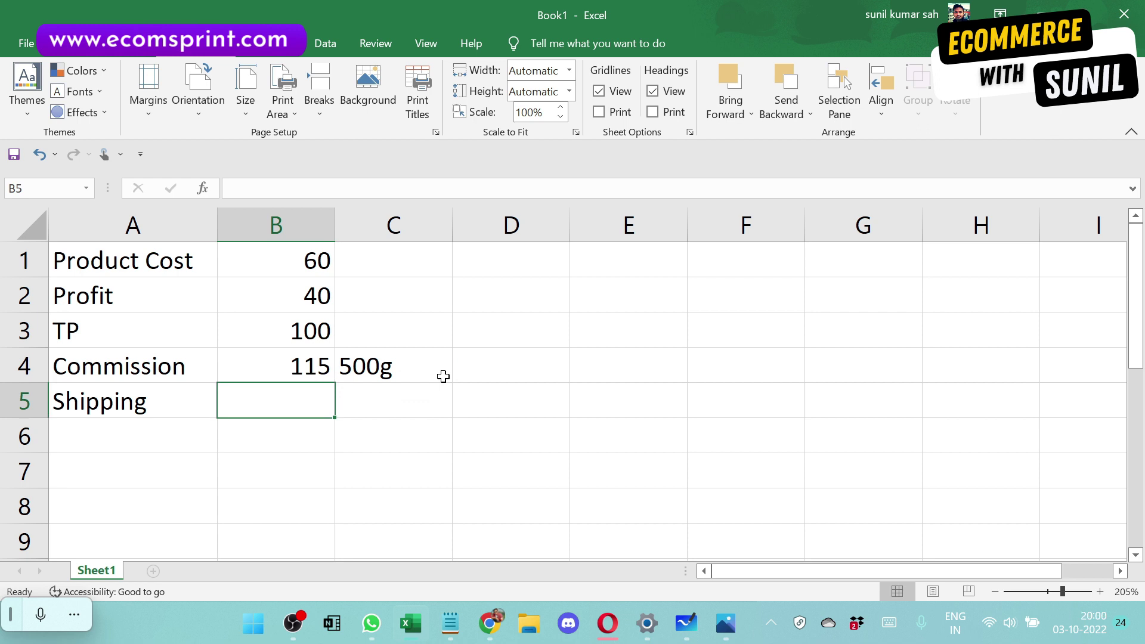
{"action": "type", "text": "="}
{"action": "left_click", "coordinate": [304, 365]}
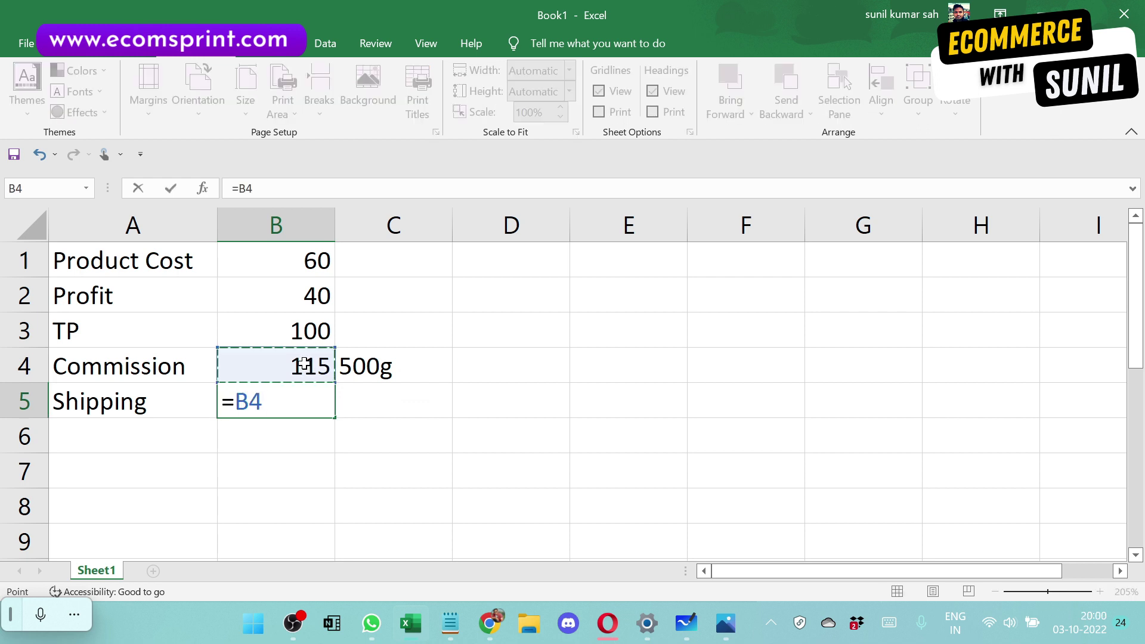
{"action": "type", "text": "+80"}
{"action": "key", "text": "Return"}
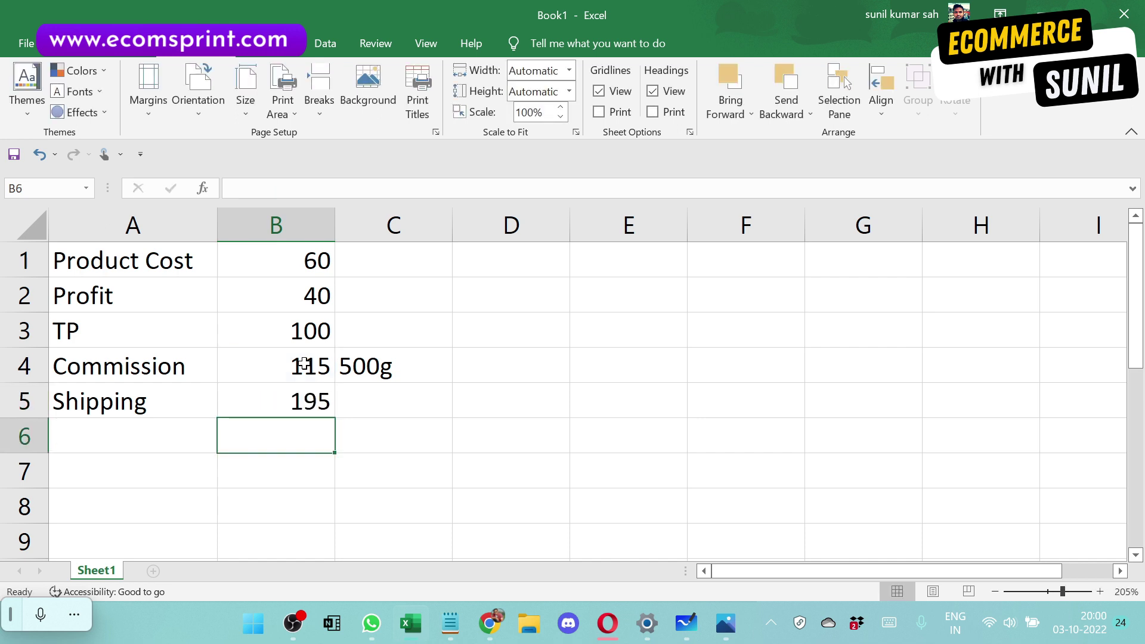
Step: Review the shipping and commission formulas in B5 and B4 and compare them with the TP row
{"action": "left_click", "coordinate": [358, 402]}
{"action": "left_click", "coordinate": [292, 402]}
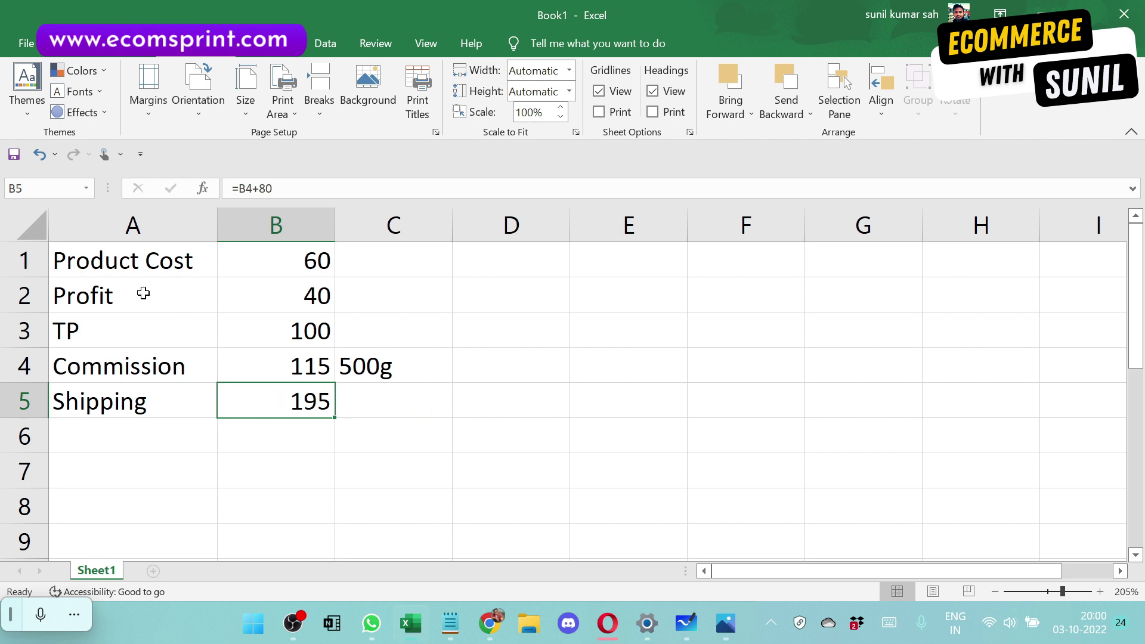
{"action": "left_click", "coordinate": [411, 413]}
{"action": "left_click", "coordinate": [290, 405]}
{"action": "left_click", "coordinate": [355, 423]}
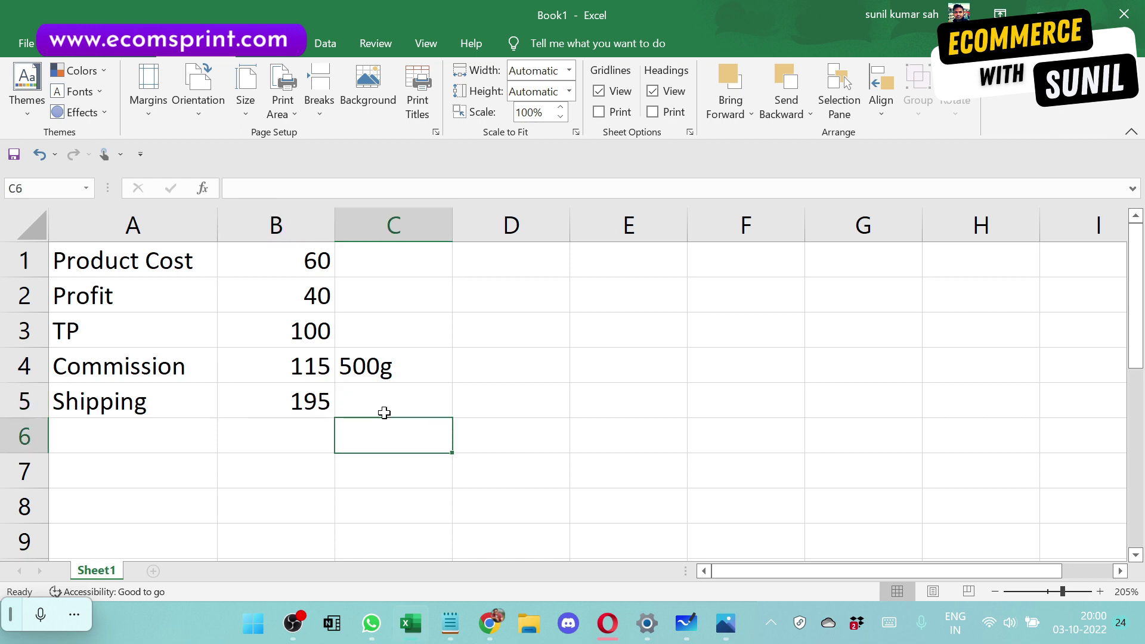
{"action": "left_click", "coordinate": [285, 402]}
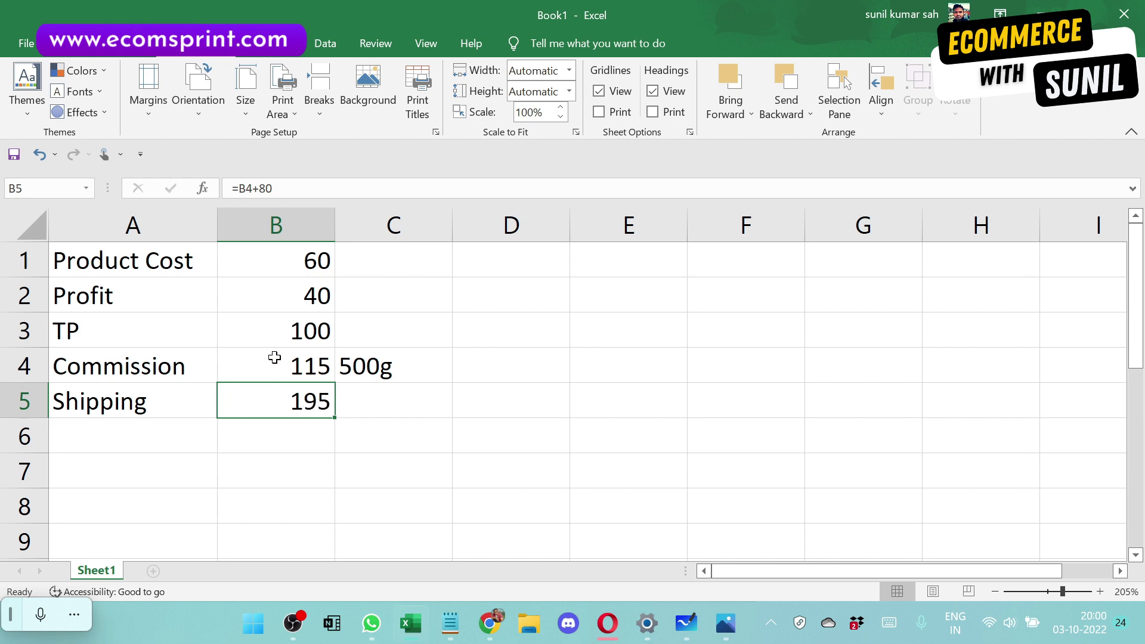
{"action": "left_click", "coordinate": [274, 358]}
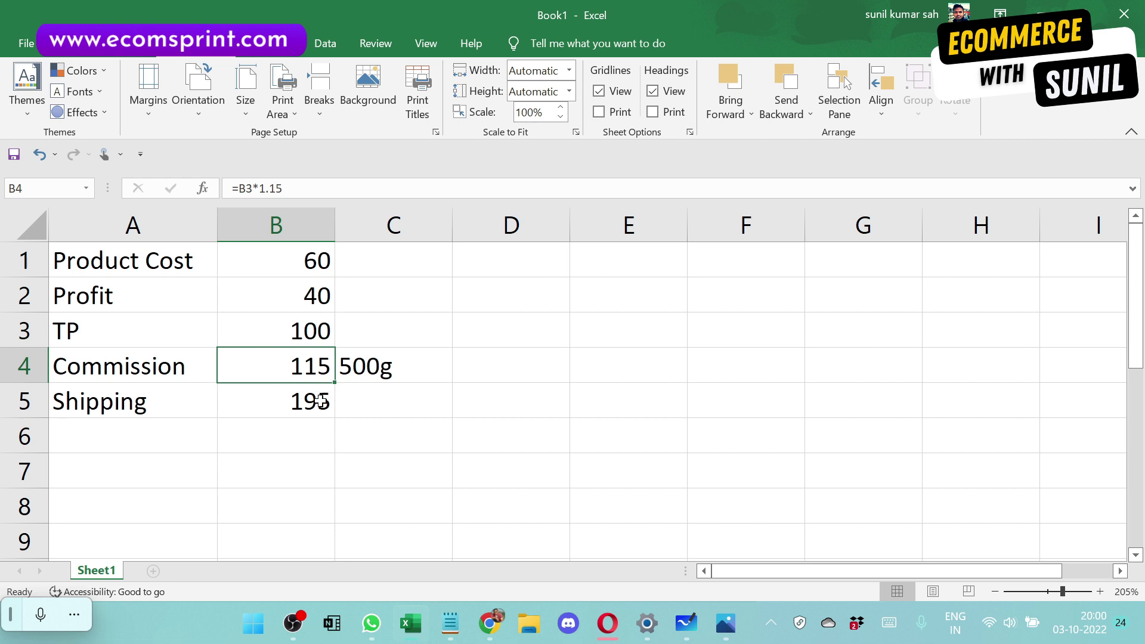
{"action": "left_click", "coordinate": [313, 404]}
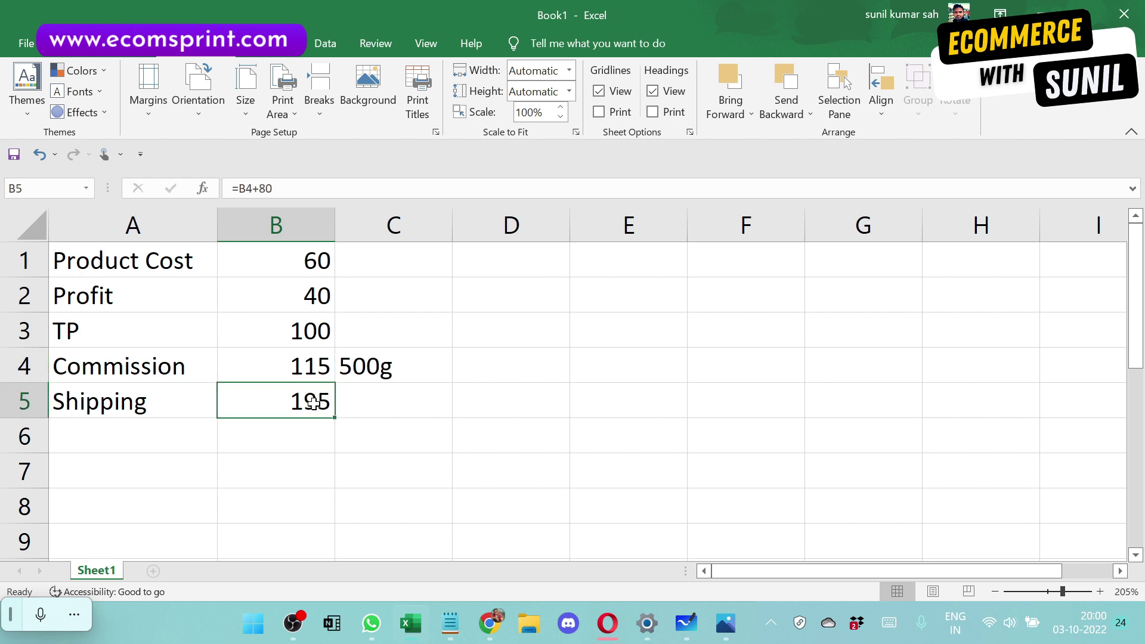
{"action": "left_click", "coordinate": [292, 334]}
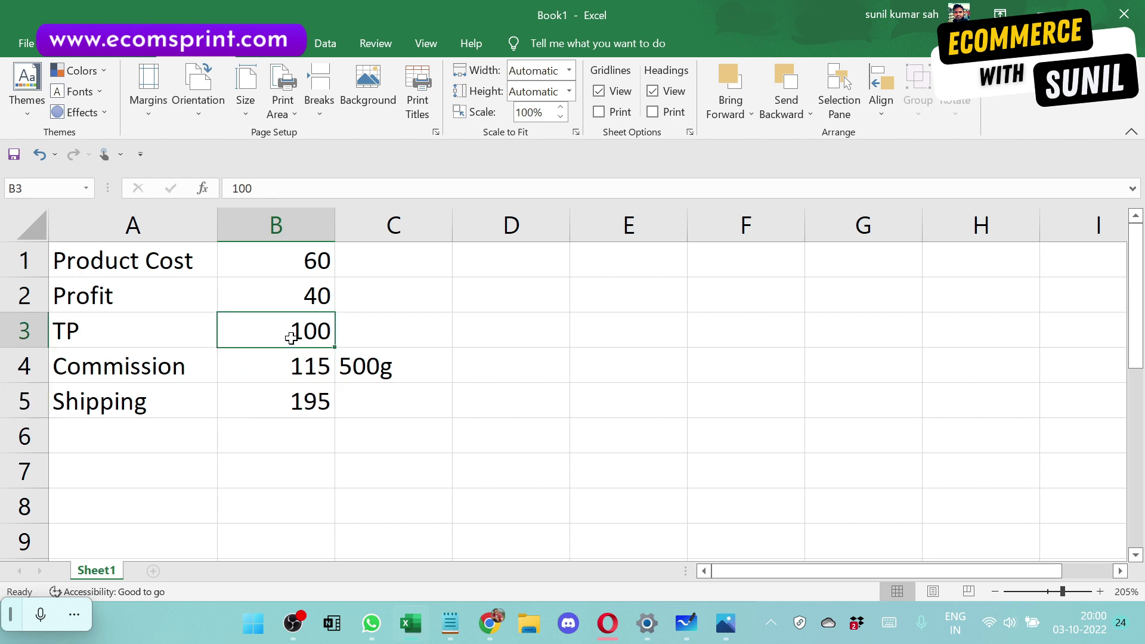
{"action": "left_click_drag", "start_coordinate": [360, 328], "coordinate": [132, 329]}
{"action": "left_click_drag", "start_coordinate": [134, 327], "coordinate": [280, 336]}
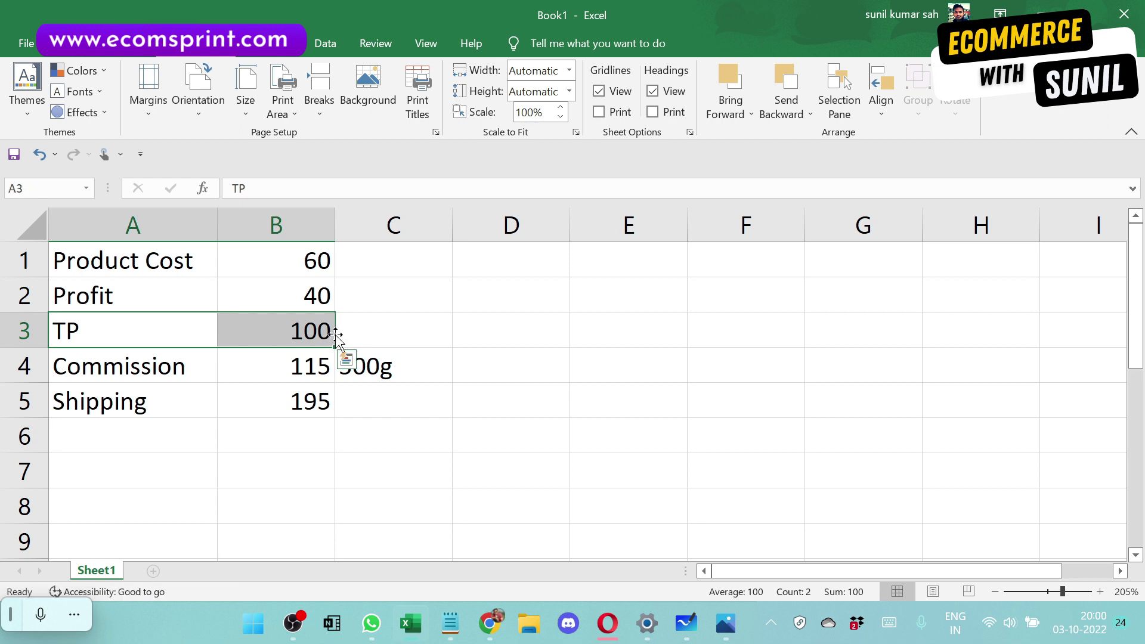
{"action": "left_click", "coordinate": [322, 331]}
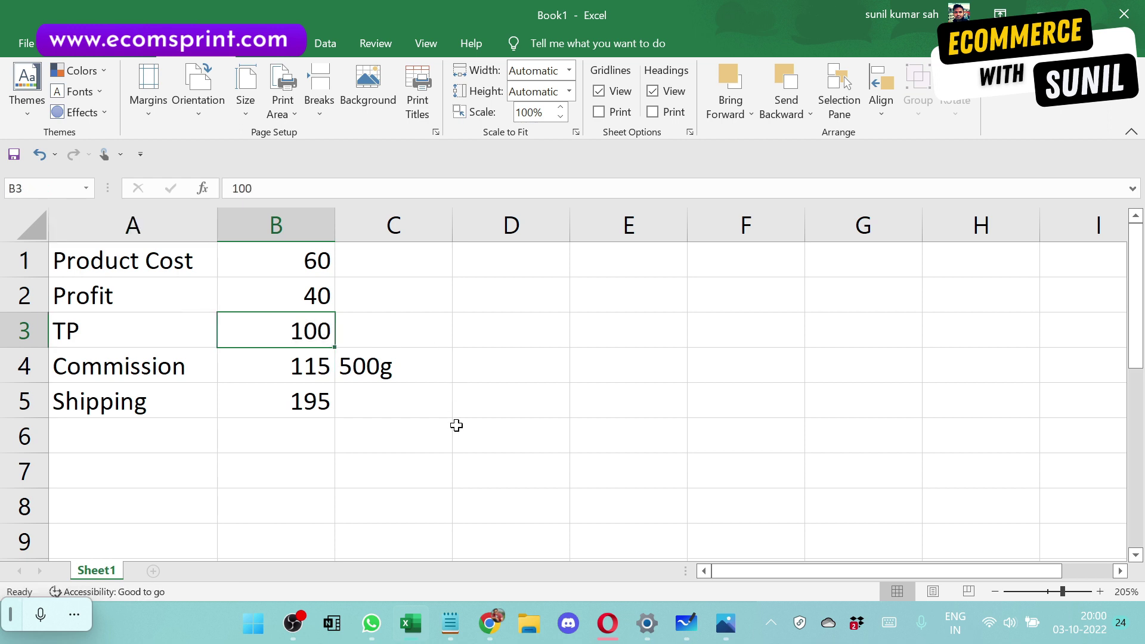
Step: Add a TCS row in row 7 with the rate 1% in B7
{"action": "left_click", "coordinate": [186, 459]}
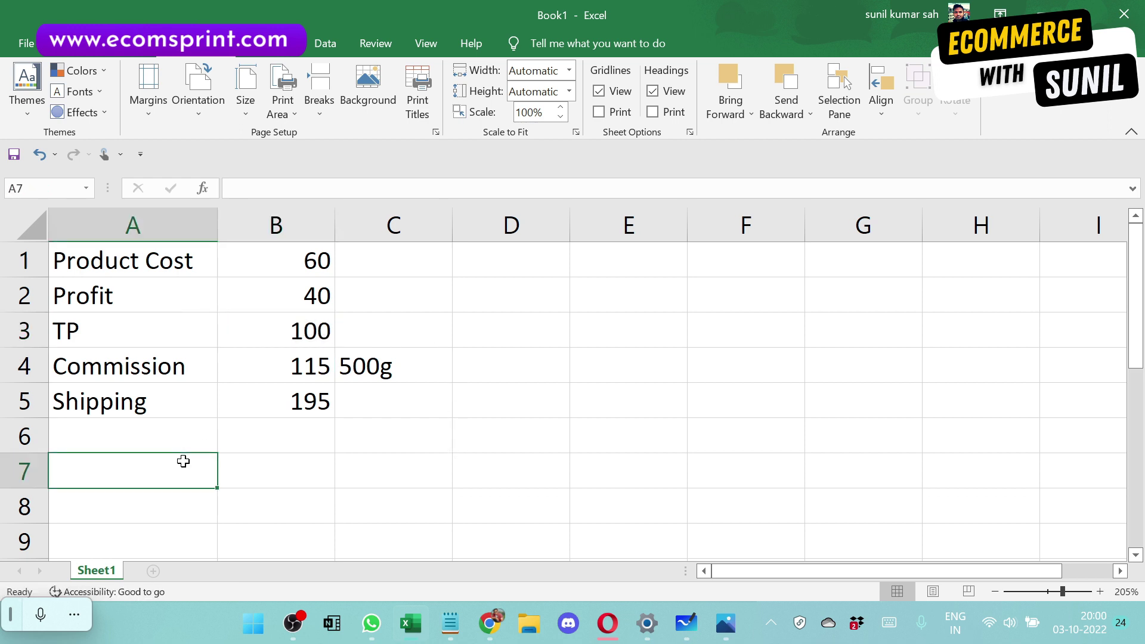
{"action": "type", "text": "TCS"}
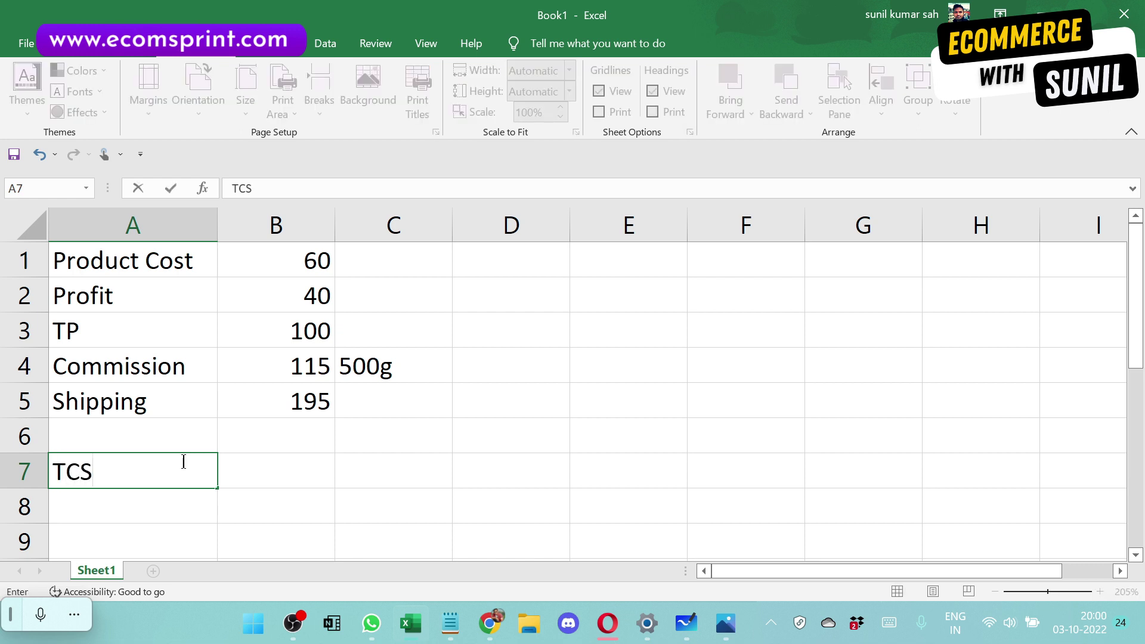
{"action": "key", "text": "Tab"}
{"action": "type", "text": "1%"}
{"action": "key", "text": "Tab"}
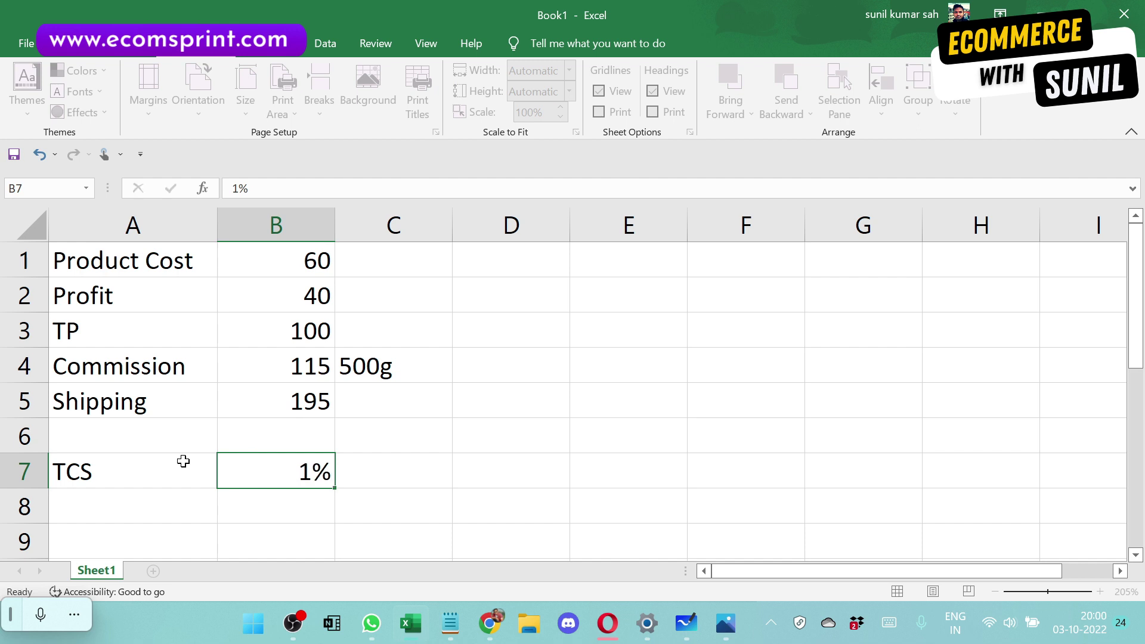
Step: Review the column B values between the TP and TCS rows
{"action": "key", "text": "Left"}
{"action": "key", "text": "Up"}
{"action": "key", "text": "Up"}
{"action": "key", "text": "Up"}
{"action": "key", "text": "Up"}
{"action": "key", "text": "Down"}
{"action": "key", "text": "Down"}
{"action": "key", "text": "Down"}
{"action": "key", "text": "Down"}
{"action": "key", "text": "Down"}
{"action": "key", "text": "Up"}
{"action": "key", "text": "Right"}
{"action": "key", "text": "Left"}
Step: Add a Net Settlement row in row 8 with the value 99 in B8
{"action": "key", "text": "Down"}
{"action": "key", "text": "Left"}
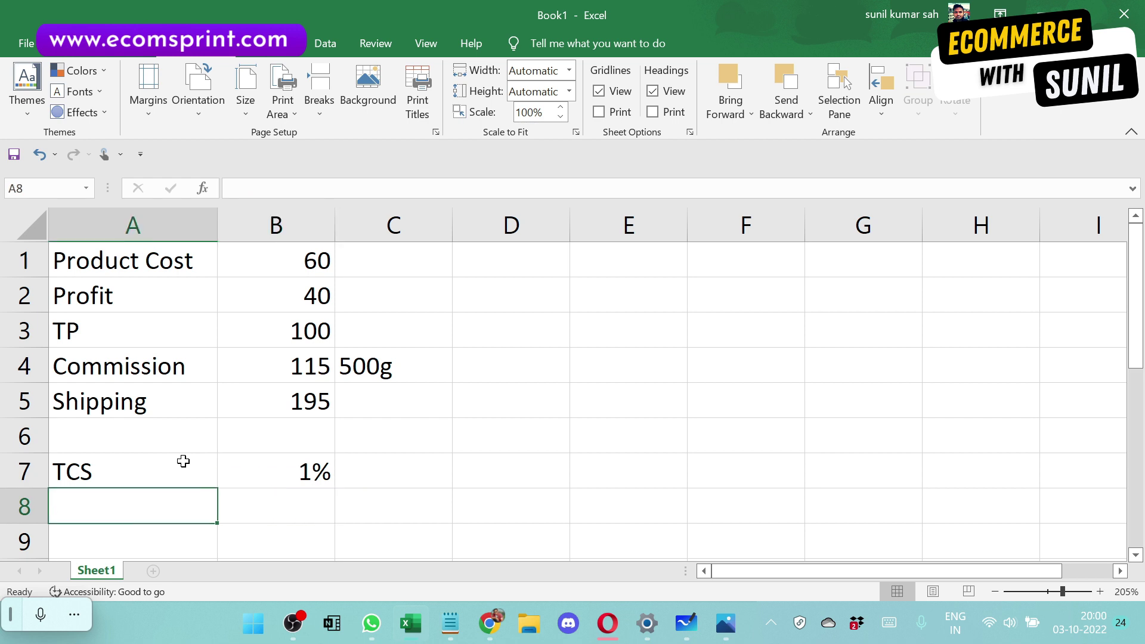
{"action": "type", "text": "Net Settlement"}
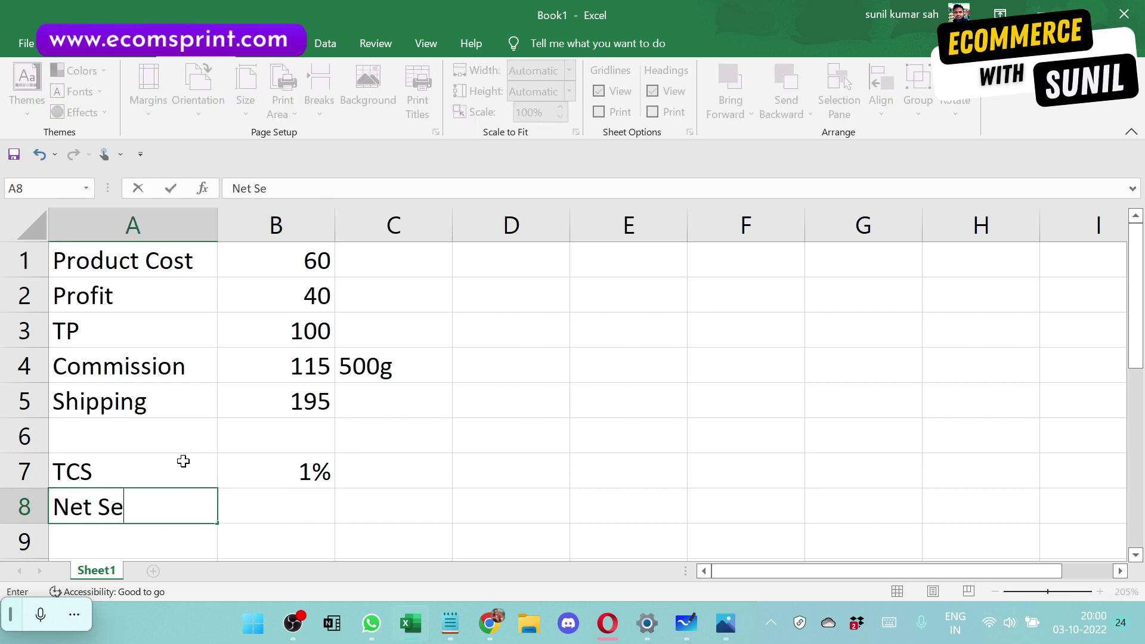
{"action": "key", "text": "Tab"}
{"action": "type", "text": "99"}
{"action": "key", "text": "Tab"}
Step: Compare the Net Settlement value in B8 with the TP, commission and shipping values above it
{"action": "key", "text": "Left"}
{"action": "key", "text": "Up"}
{"action": "key", "text": "Up"}
{"action": "key", "text": "Up"}
{"action": "key", "text": "Up"}
{"action": "key", "text": "Up"}
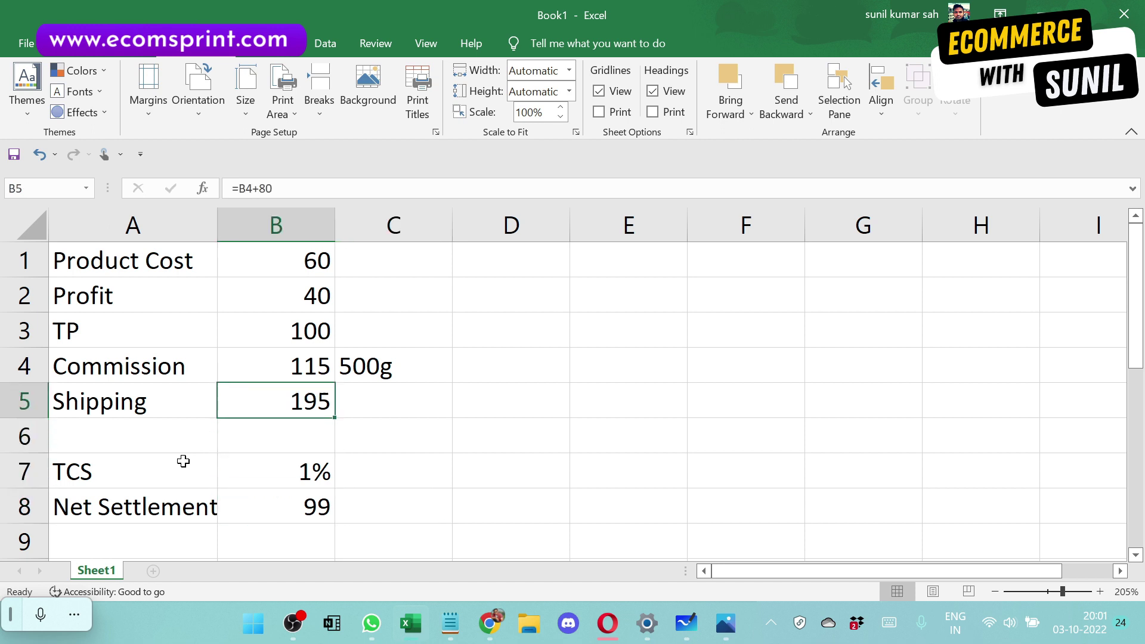
{"action": "key", "text": "Down"}
{"action": "key", "text": "Down"}
{"action": "key", "text": "Down"}
{"action": "key", "text": "Down"}
{"action": "key", "text": "Down"}
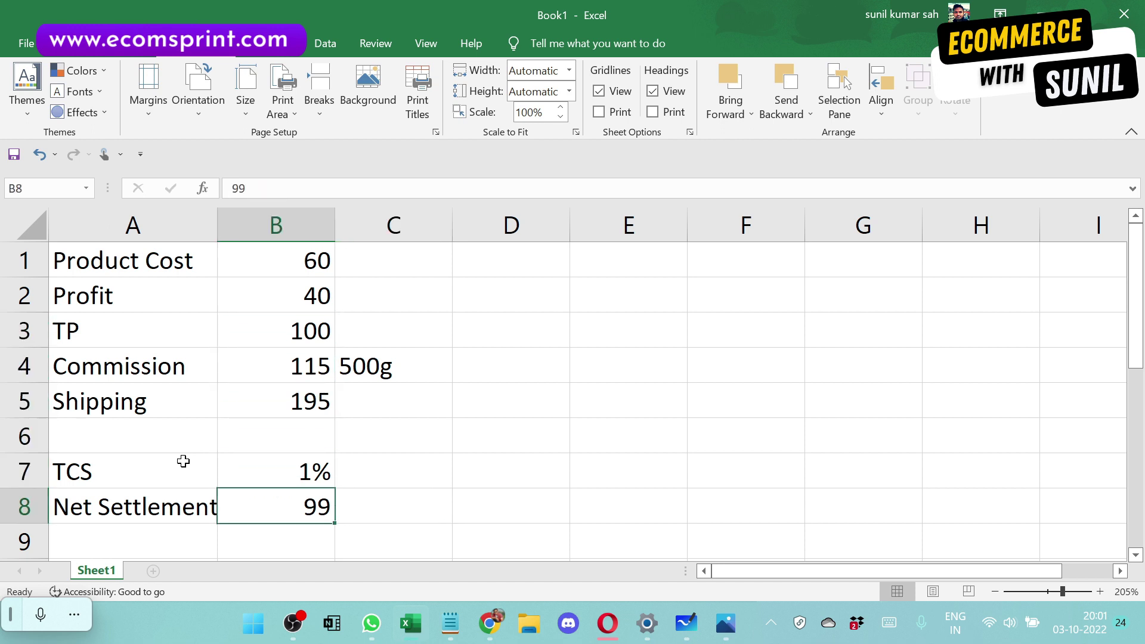
{"action": "key", "text": "Up"}
{"action": "key", "text": "Up"}
{"action": "key", "text": "Up"}
{"action": "key", "text": "Up"}
{"action": "key", "text": "Up"}
{"action": "key", "text": "Down"}
{"action": "key", "text": "Down"}
{"action": "key", "text": "Down"}
{"action": "key", "text": "Down"}
{"action": "key", "text": "Down"}
{"action": "key", "text": "Right"}
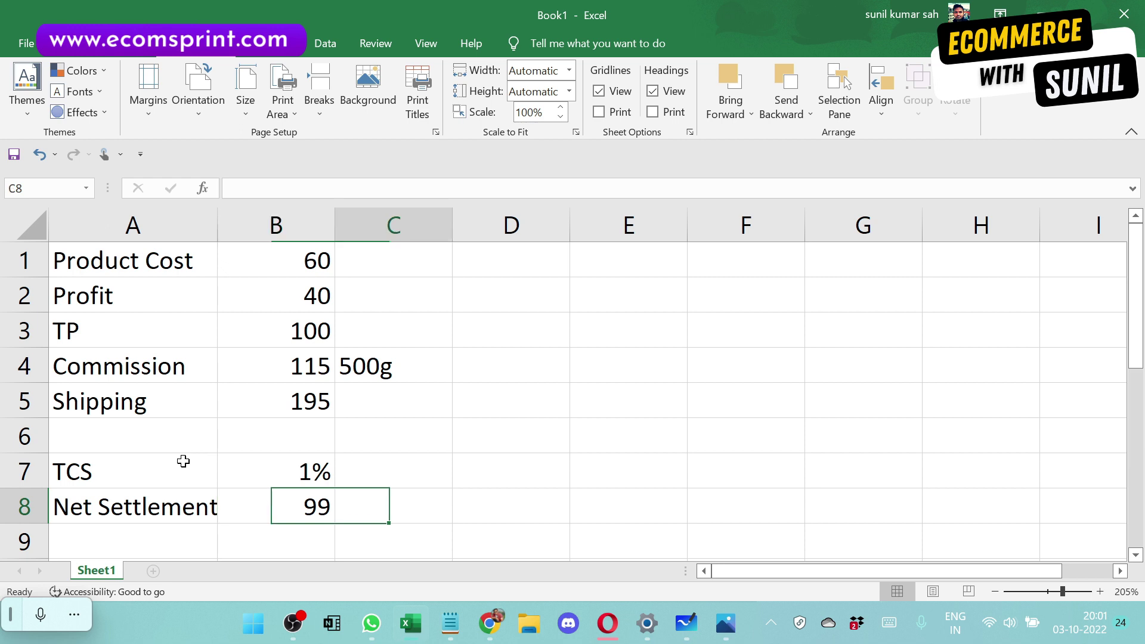
Step: Examine the Commission row's label and its value in row 4
{"action": "key", "text": "Up"}
{"action": "key", "text": "Up"}
{"action": "key", "text": "Up"}
{"action": "key", "text": "Up"}
{"action": "key", "text": "Left"}
{"action": "key", "text": "Left"}
{"action": "key", "text": "Right"}
{"action": "key", "text": "Left"}
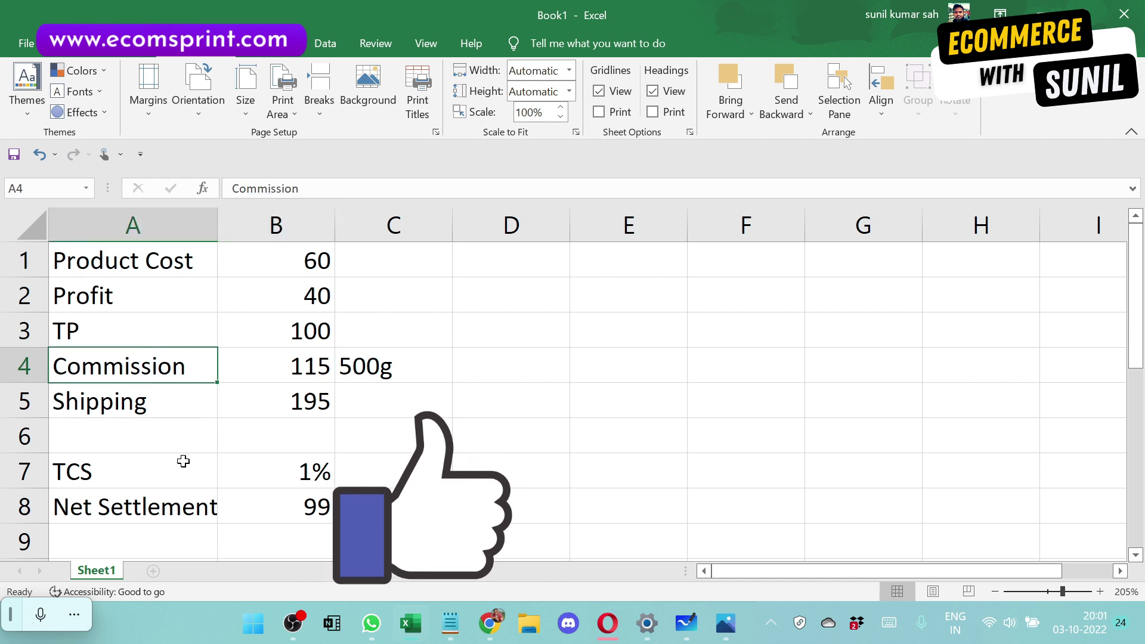
Step: Start a second price example in column D with product cost 60 in D1 and profit 100 in D2
{"action": "key", "text": "Down"}
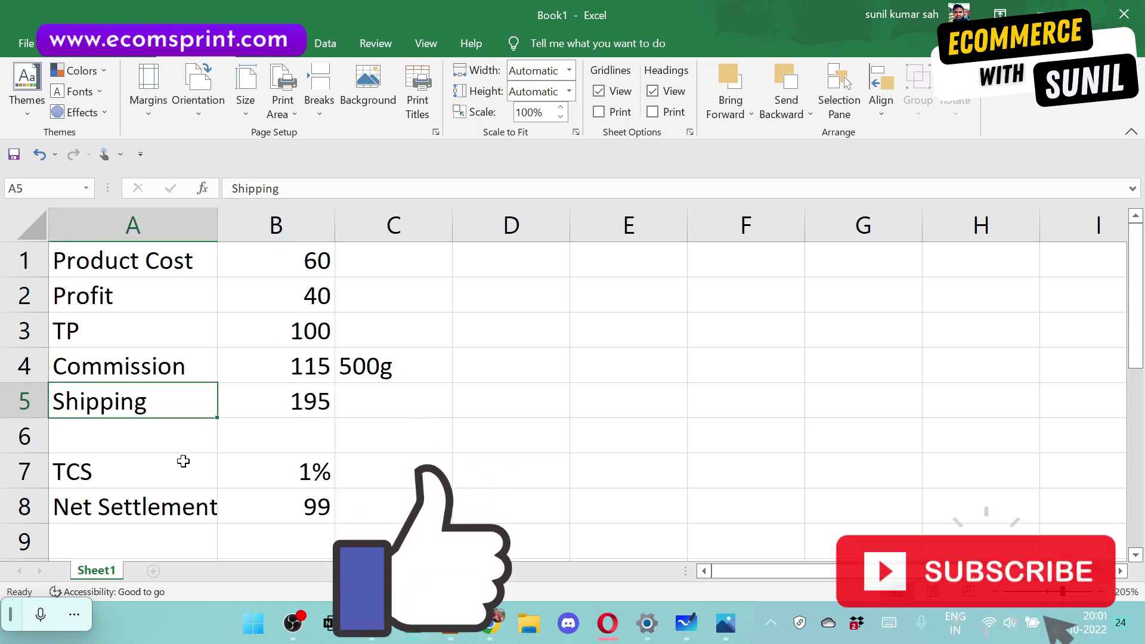
{"action": "key", "text": "Right"}
{"action": "key", "text": "Right"}
{"action": "key", "text": "Right"}
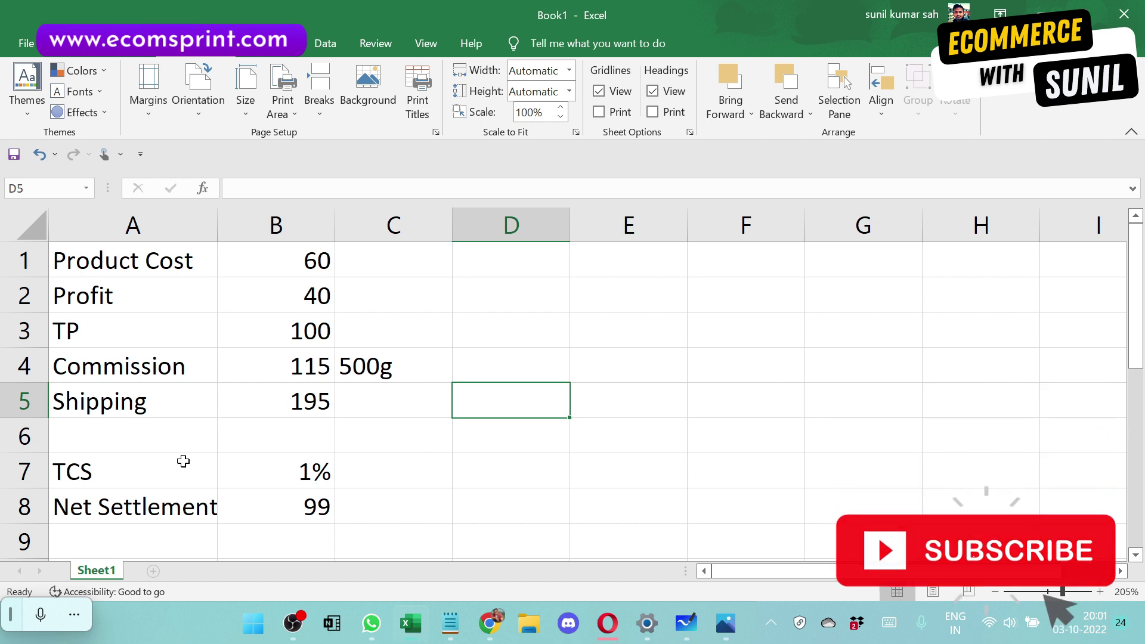
{"action": "key", "text": "Up"}
{"action": "key", "text": "Up"}
{"action": "key", "text": "Up"}
{"action": "key", "text": "Up"}
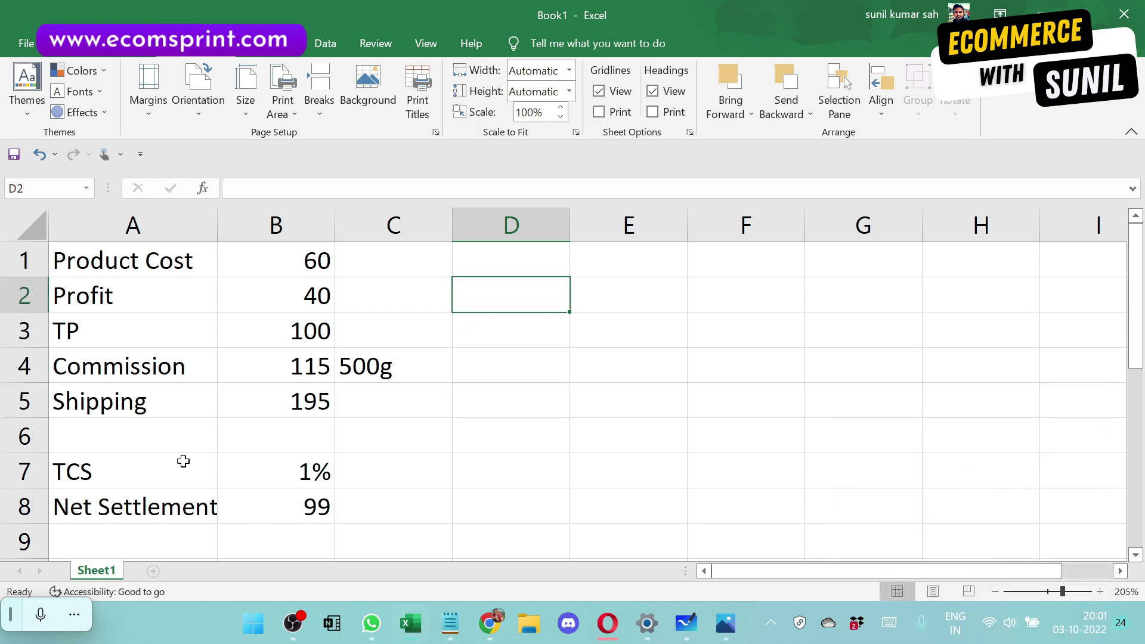
{"action": "type", "text": "60"}
{"action": "key", "text": "Return"}
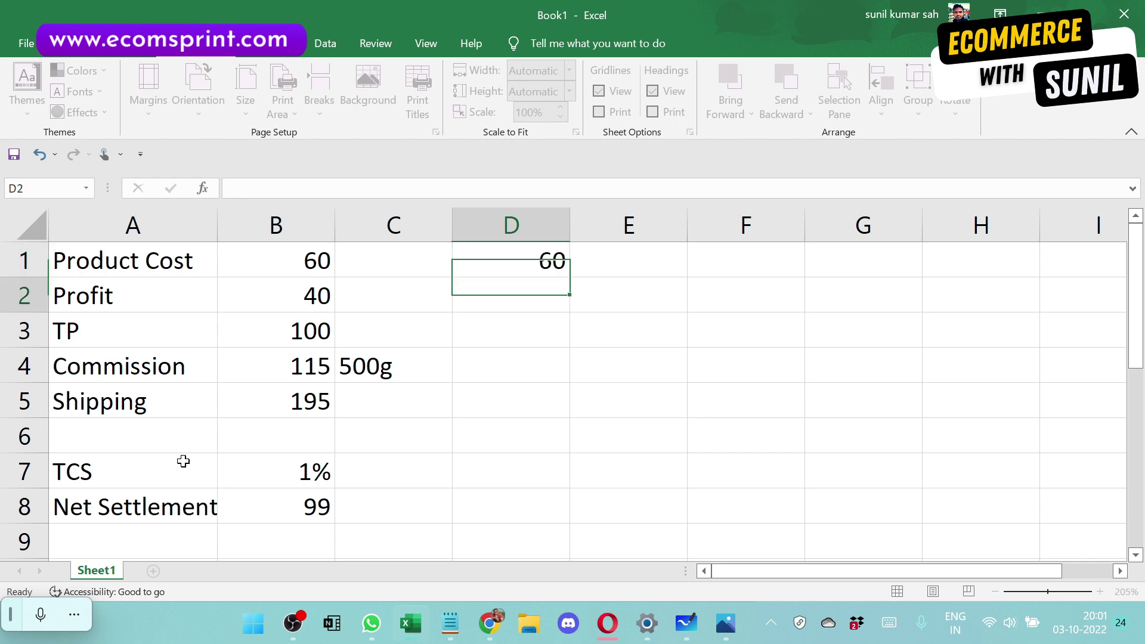
{"action": "type", "text": "100"}
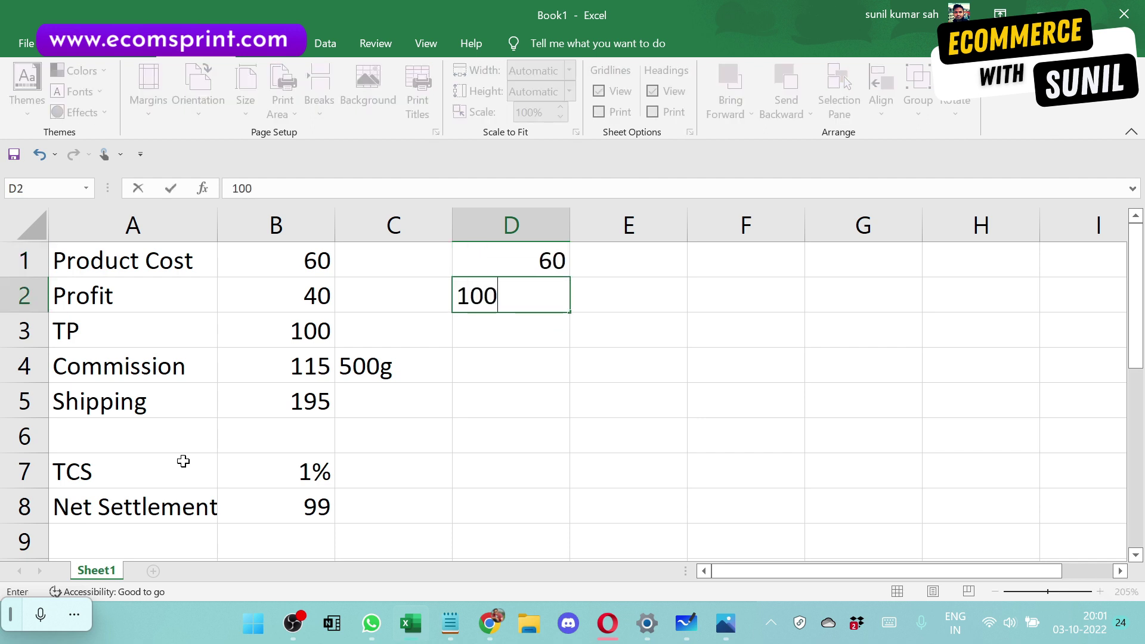
{"action": "key", "text": "Return"}
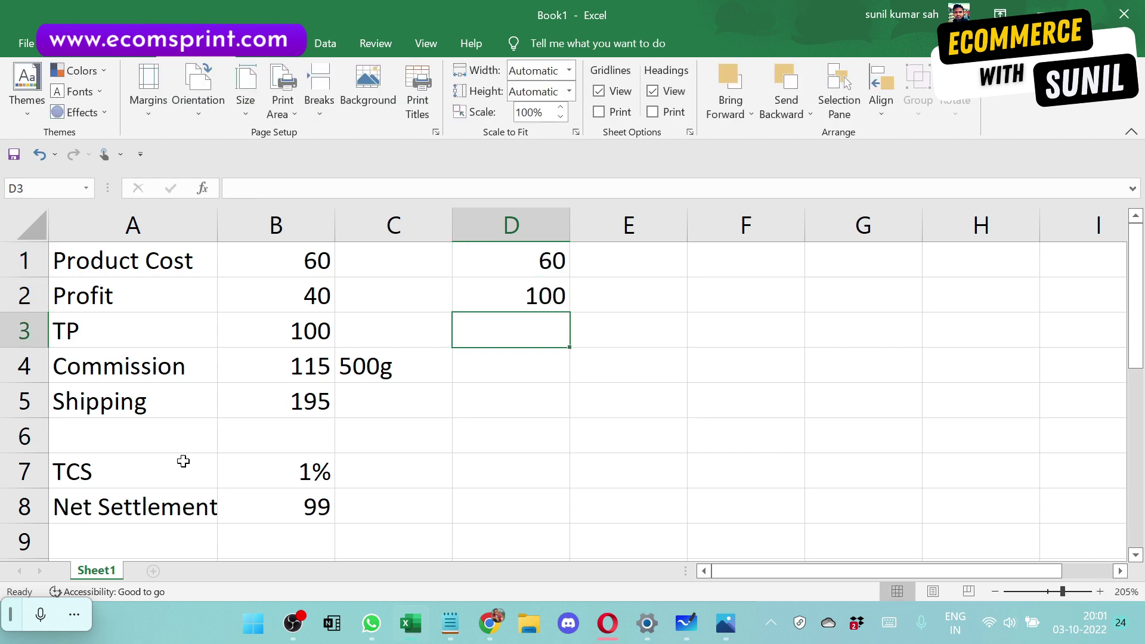
{"action": "key", "text": "Up"}
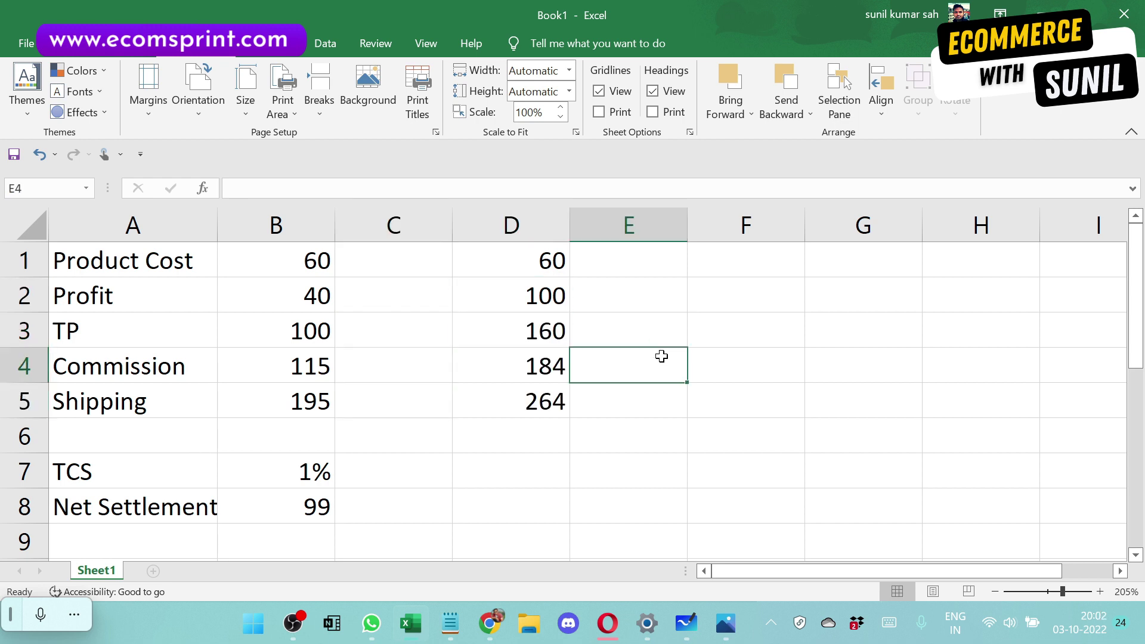
Step: Review the second example's profit, TP, commission and shipping values in cells D2 to D5
{"action": "left_click", "coordinate": [548, 294]}
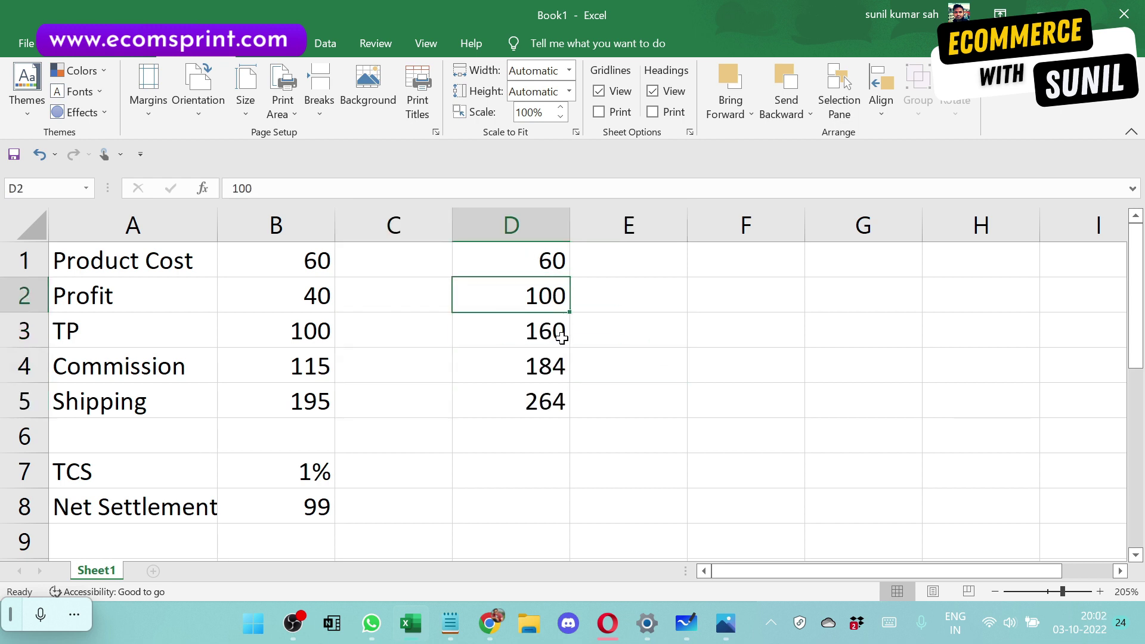
{"action": "left_click_drag", "start_coordinate": [581, 339], "coordinate": [543, 332]}
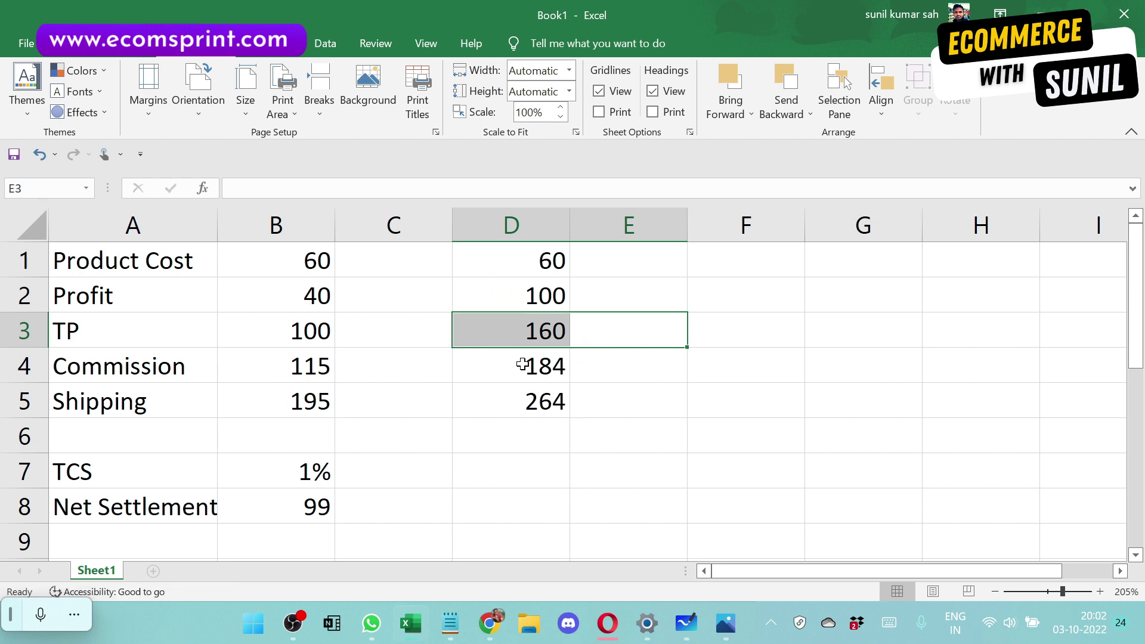
{"action": "left_click", "coordinate": [520, 366]}
{"action": "left_click", "coordinate": [510, 394]}
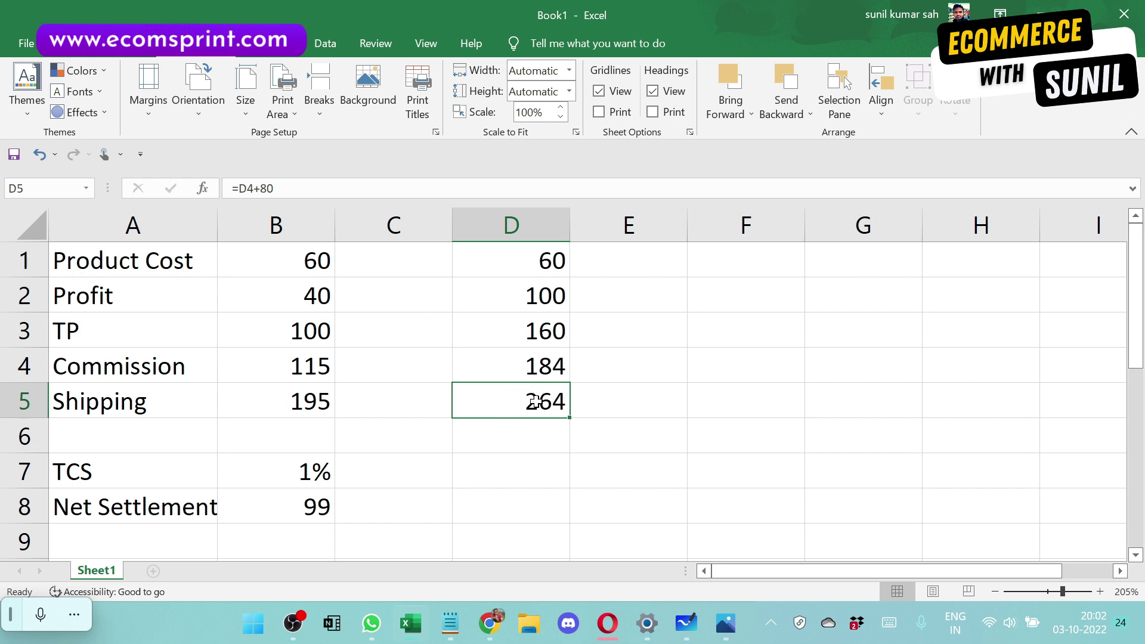
{"action": "left_click", "coordinate": [599, 406]}
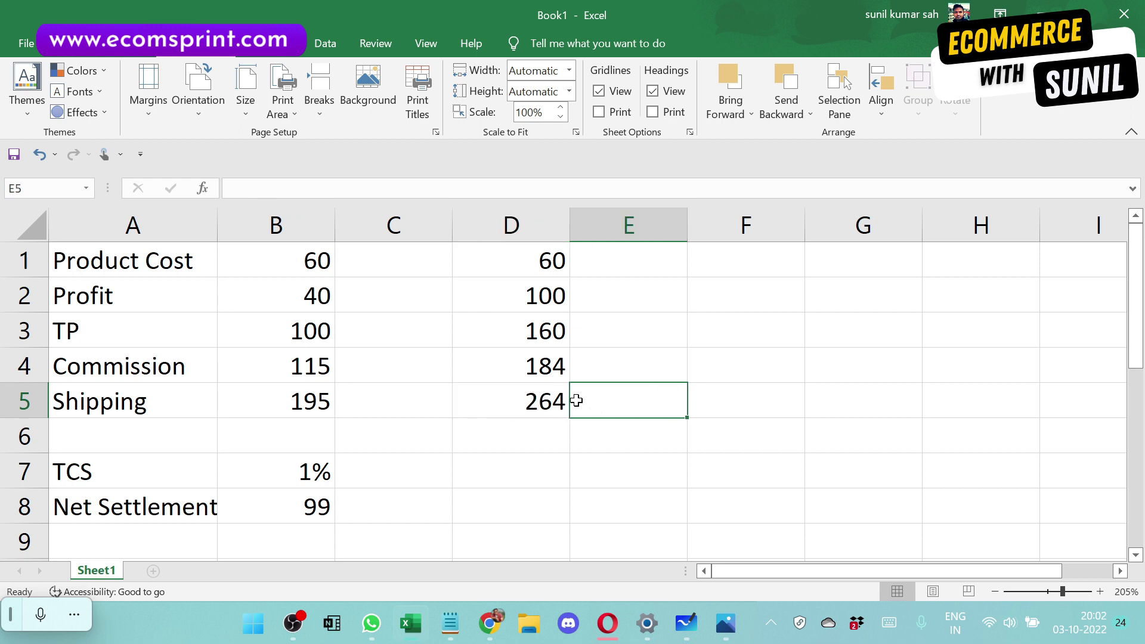
{"action": "left_click", "coordinate": [533, 404]}
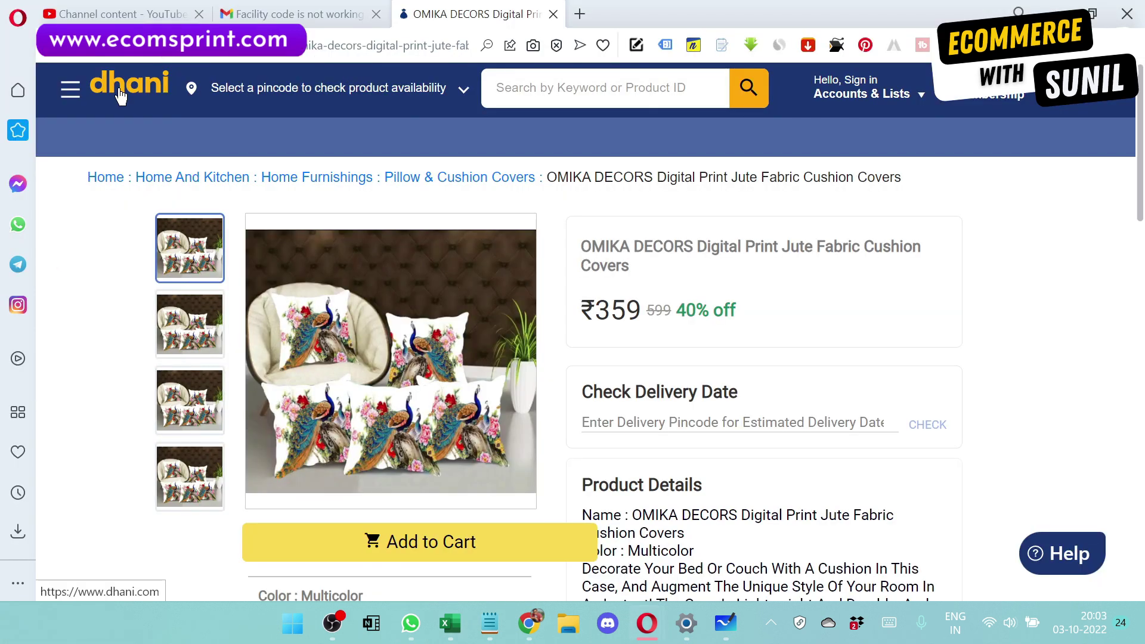
Step: Open the dhani store homepage in a new browser tab and examine the selling prices of the men's wear listings
{"action": "middle_click", "coordinate": [119, 96]}
{"action": "left_click", "coordinate": [704, 13]}
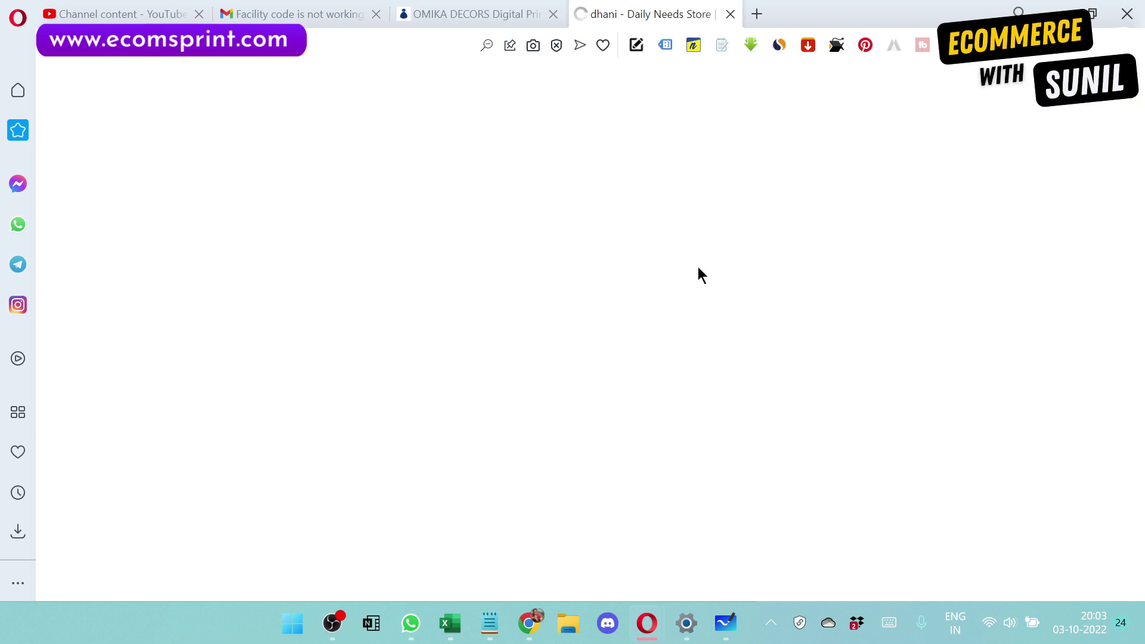
{"action": "key", "text": "ctrl+shift+Tab"}
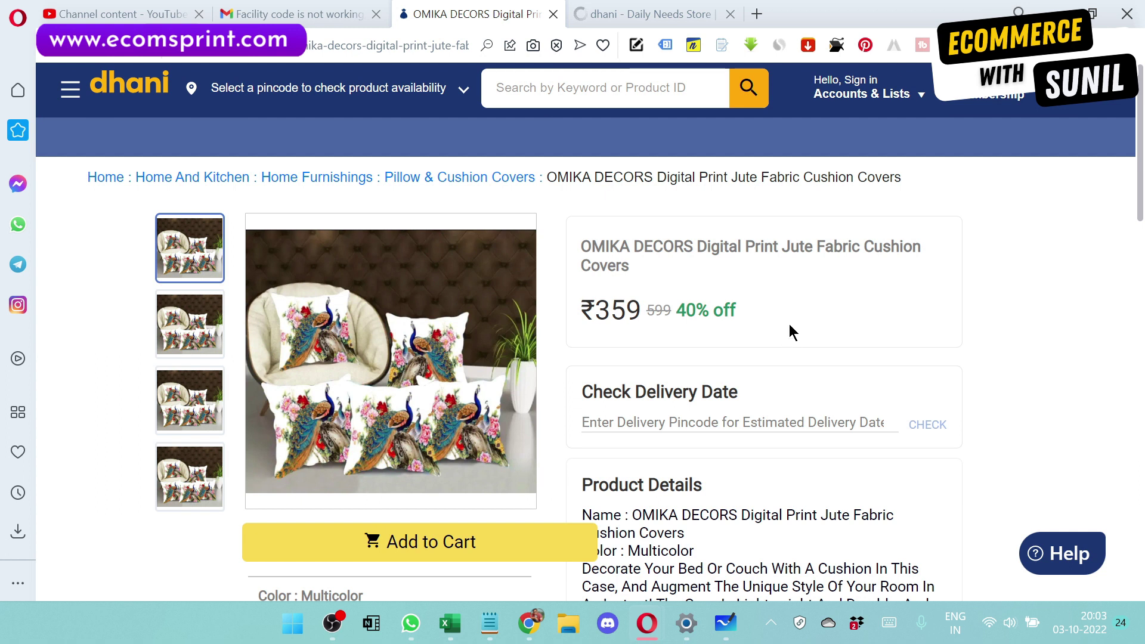
{"action": "left_click", "coordinate": [652, 9]}
{"action": "left_click", "coordinate": [476, 10]}
{"action": "left_click", "coordinate": [656, 14]}
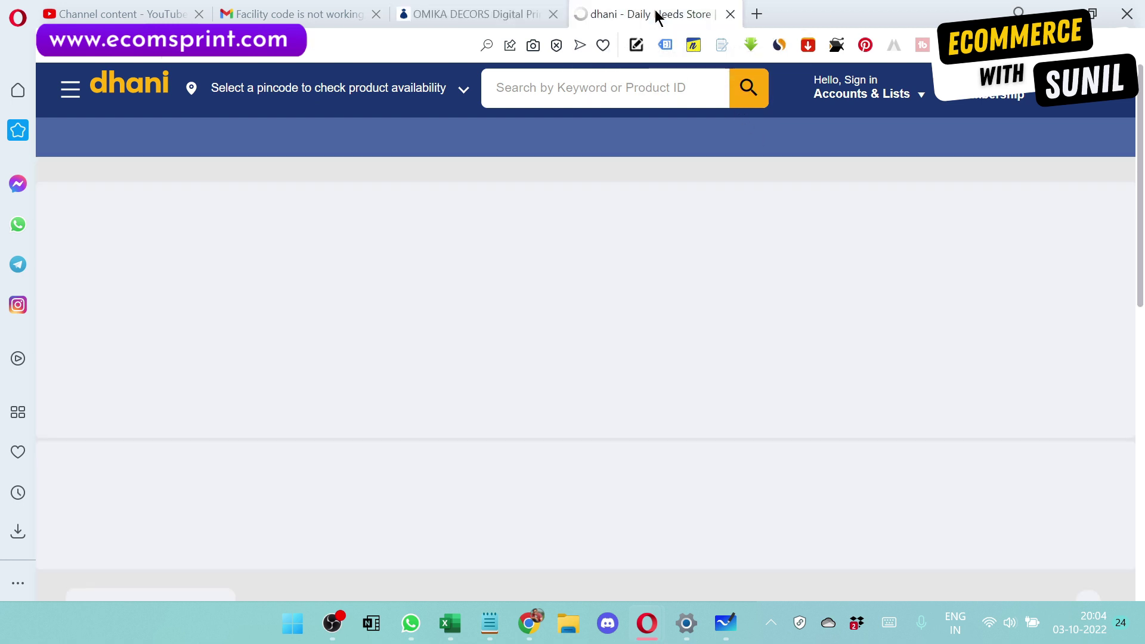
{"action": "scroll", "coordinate": [692, 356], "scroll_direction": "down", "scroll_amount": 3}
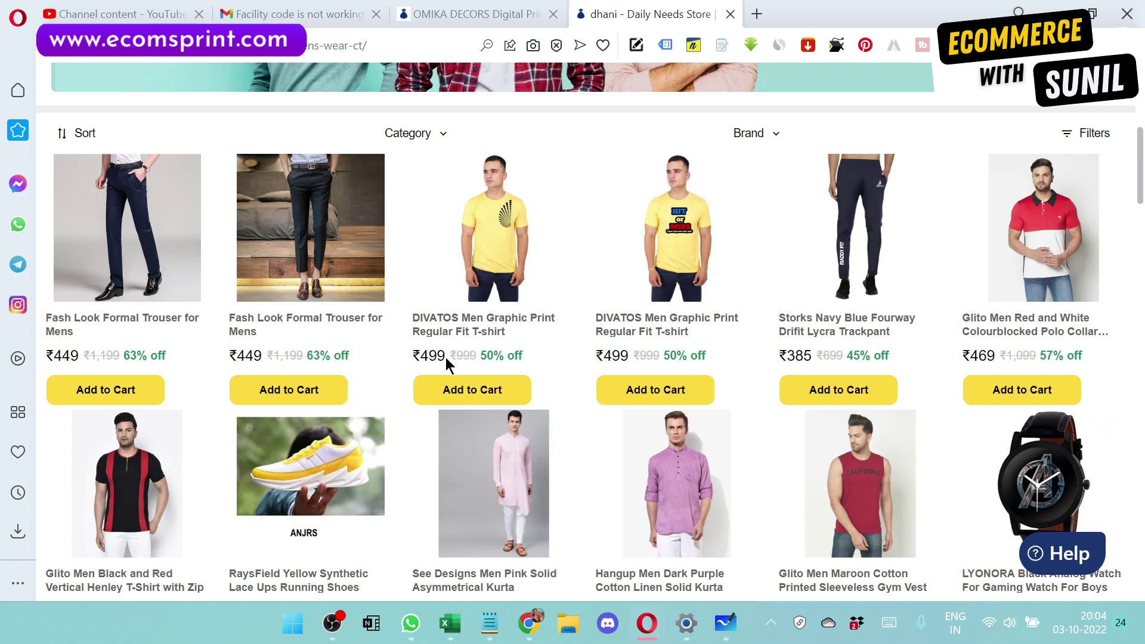
Step: Switch back to Excel and enter the selling price 499 in F5, in the Shipping row
{"action": "left_click", "coordinate": [450, 624]}
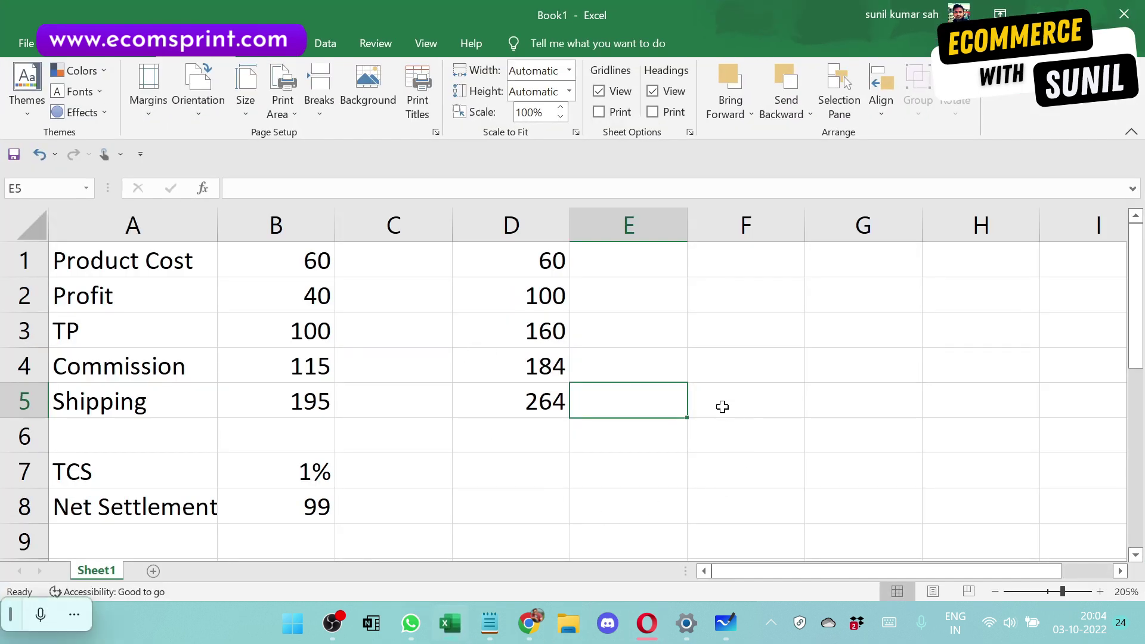
{"action": "left_click", "coordinate": [718, 408]}
{"action": "type", "text": "499"}
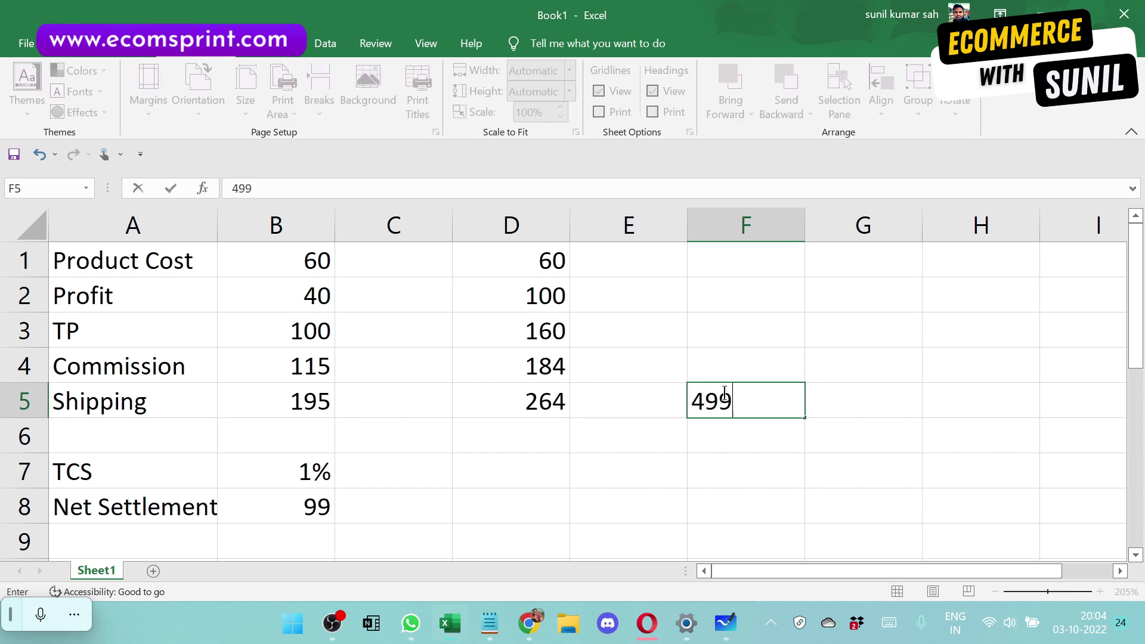
Step: Subtract the shipping charge from the selling price in F4 with the formula =F5-80
{"action": "left_click", "coordinate": [730, 368]}
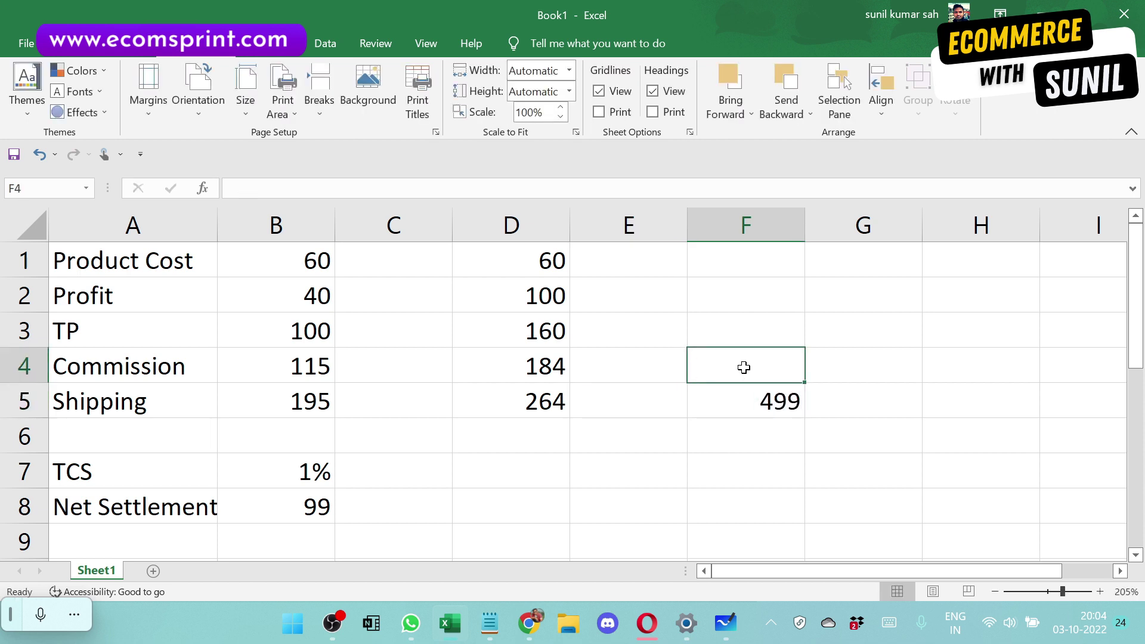
{"action": "type", "text": "="}
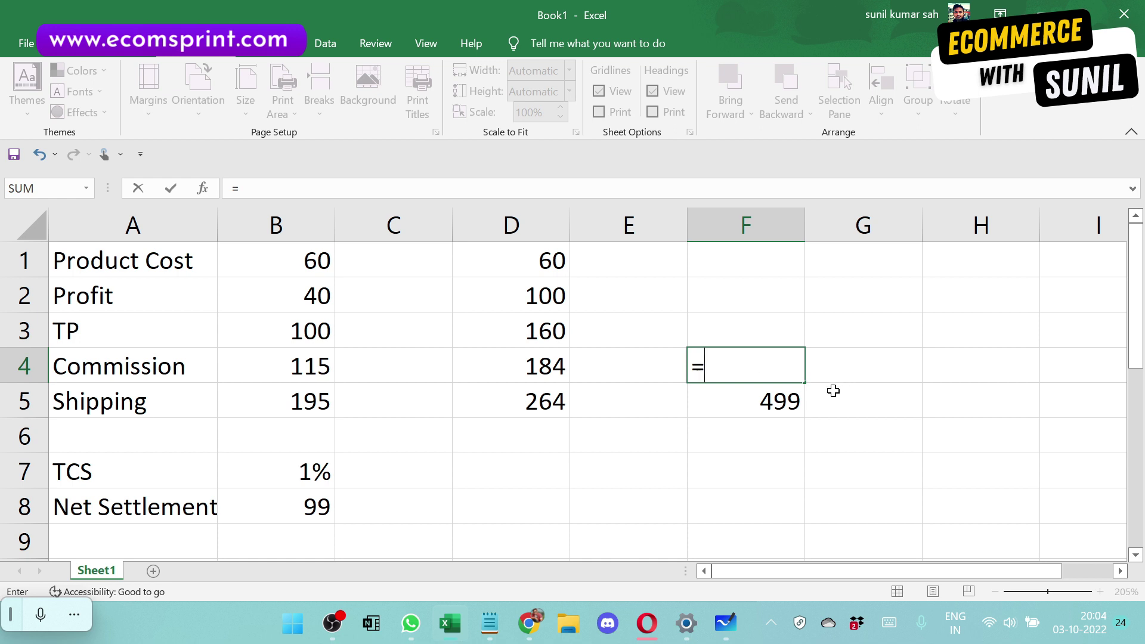
{"action": "left_click", "coordinate": [797, 401]}
{"action": "type", "text": "-80"}
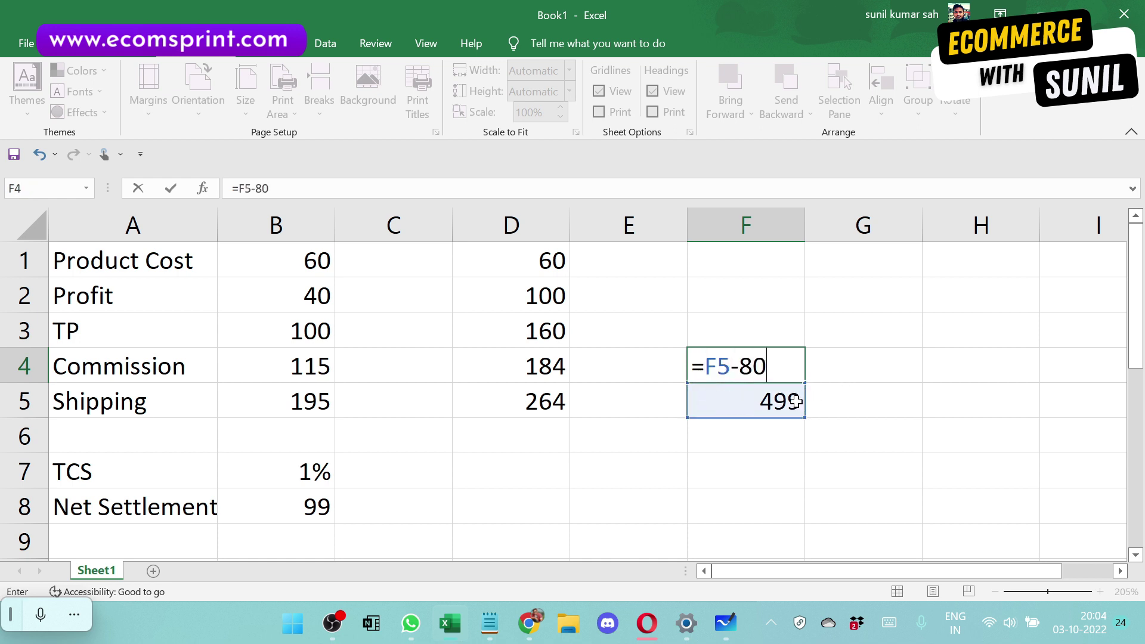
{"action": "key", "text": "Return"}
{"action": "left_click", "coordinate": [781, 366]}
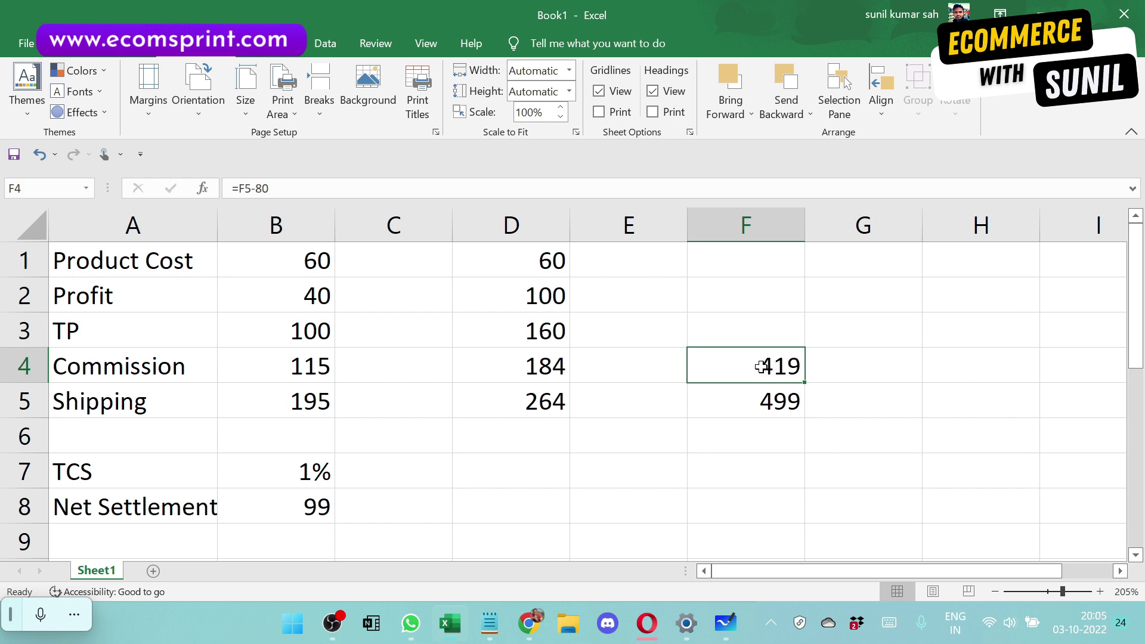
Step: Calculate the TP excluding the 15% commission in F3 with the formula =419/1.15
{"action": "left_click", "coordinate": [743, 327]}
{"action": "type", "text": "="}
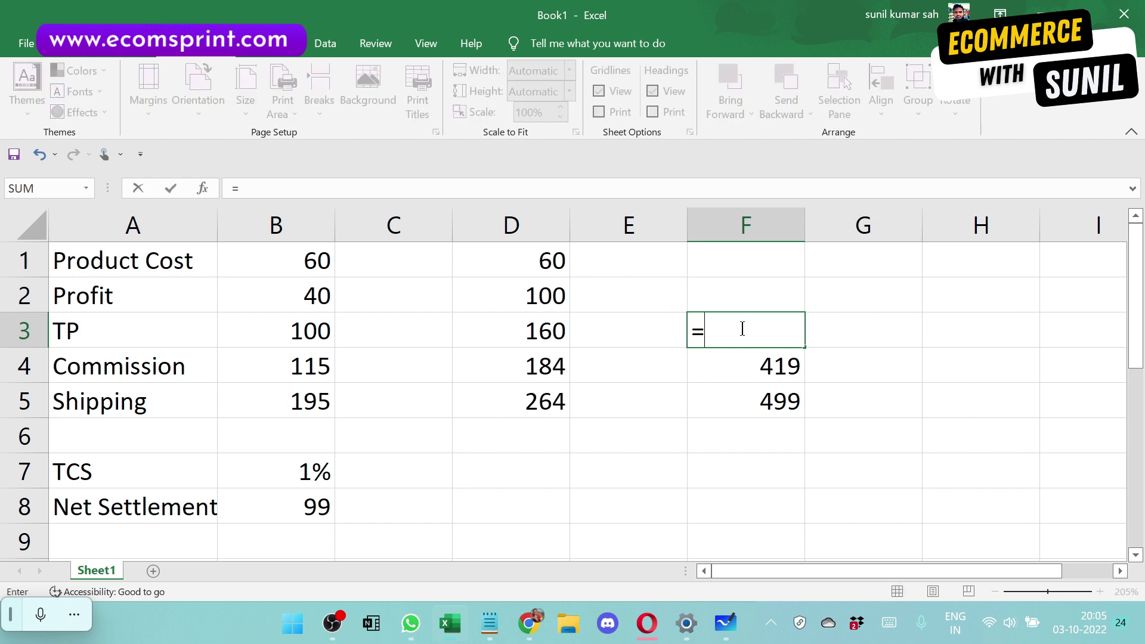
{"action": "type", "text": "419/"}
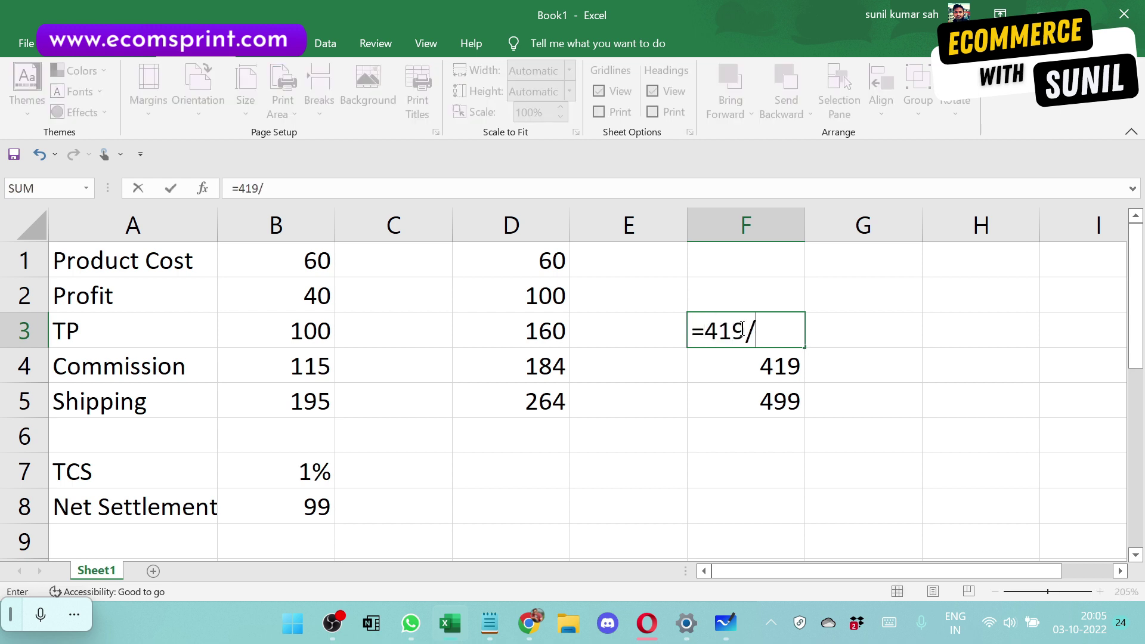
{"action": "type", "text": "1.15"}
{"action": "key", "text": "Return"}
{"action": "left_click", "coordinate": [647, 298]}
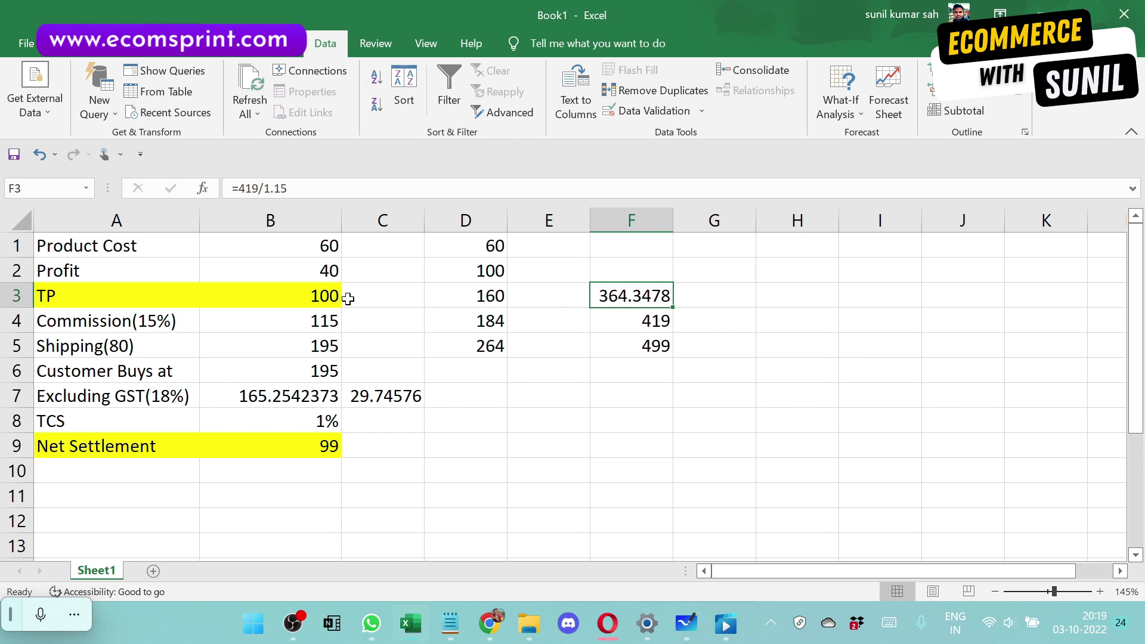
Step: Enter product cost 200 in F1 and profit 164 in F2 for the third example
{"action": "left_click", "coordinate": [620, 271]}
{"action": "left_click", "coordinate": [624, 240]}
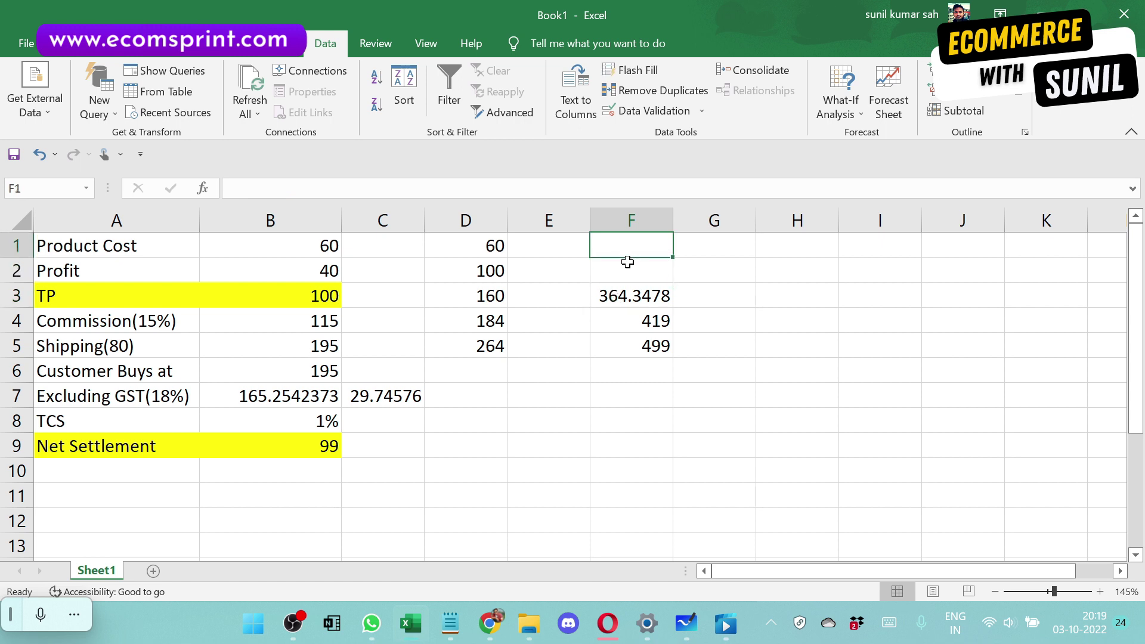
{"action": "type", "text": "200"}
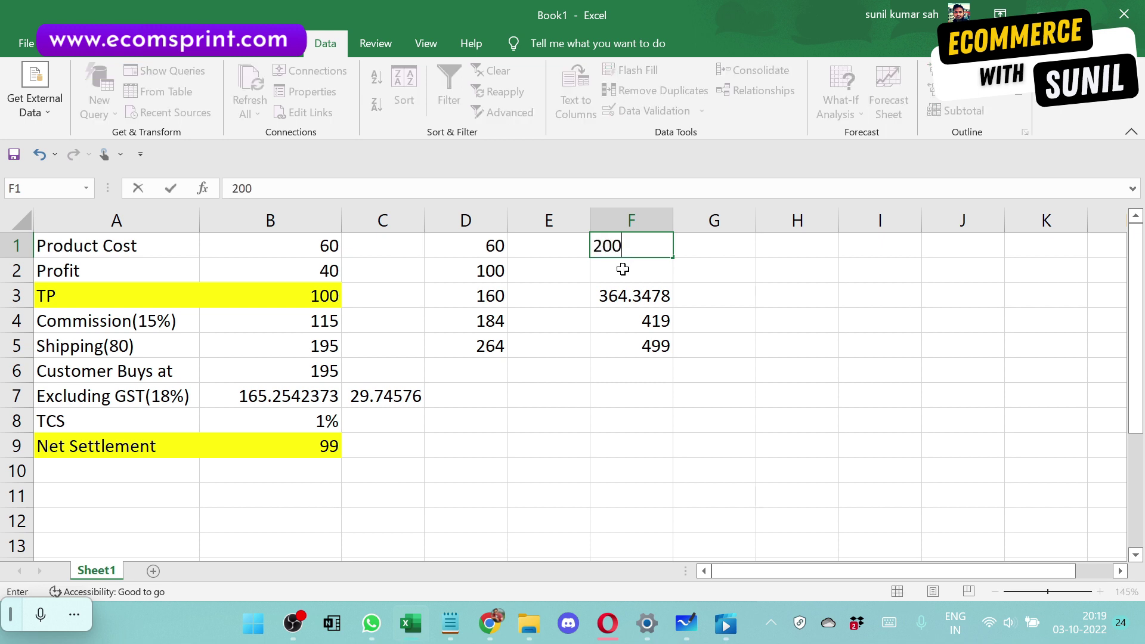
{"action": "key", "text": "Return"}
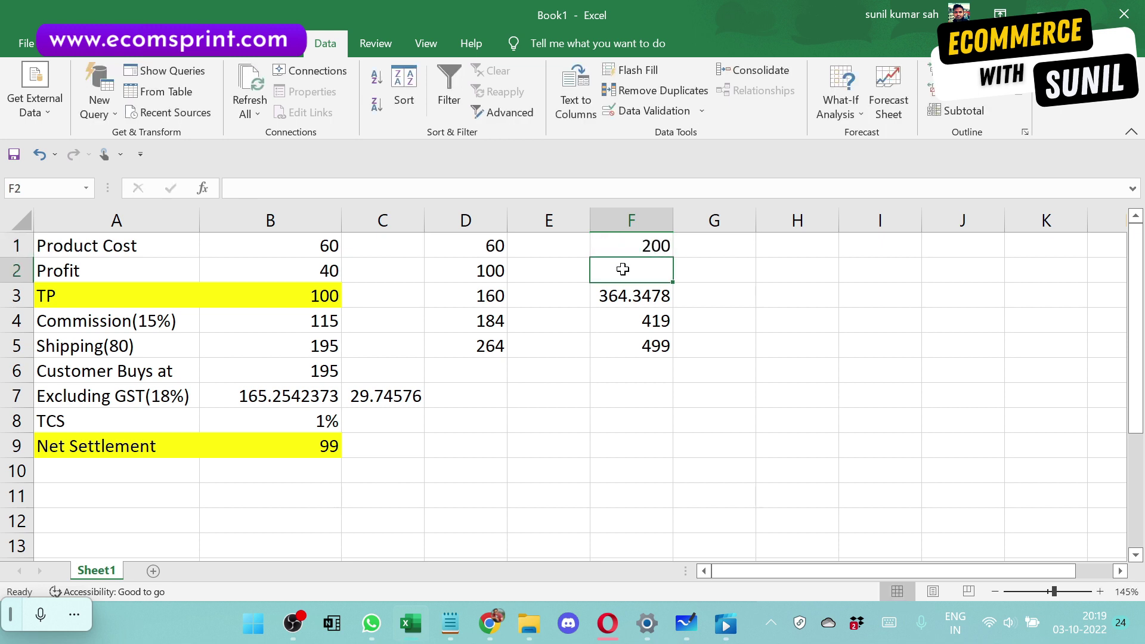
{"action": "type", "text": "164"}
{"action": "key", "text": "Return"}
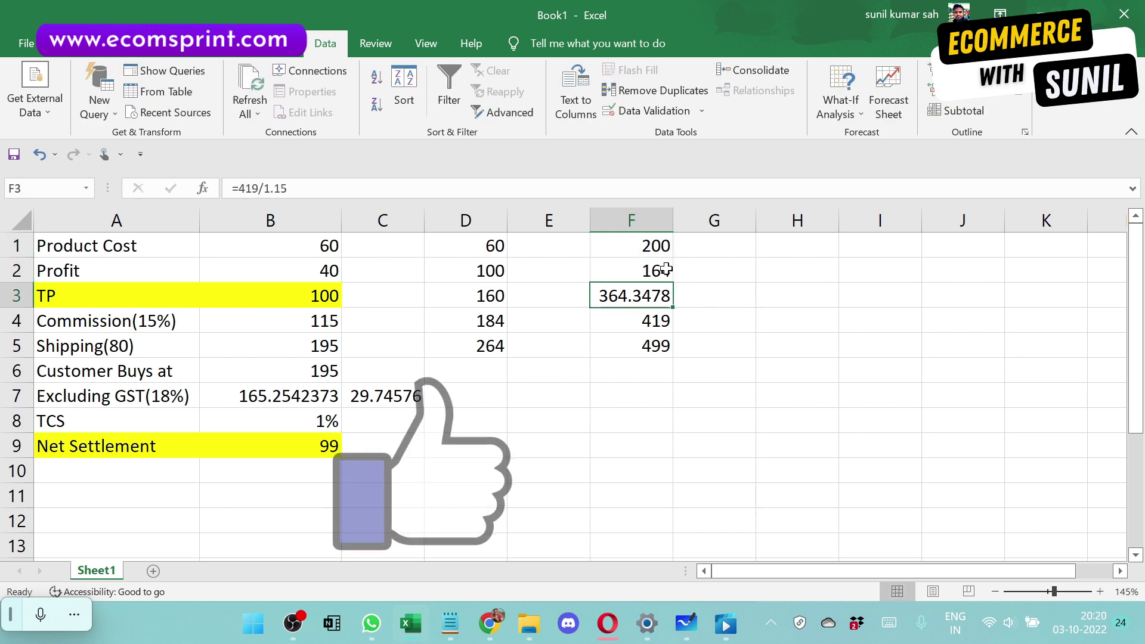
{"action": "key", "text": "Up"}
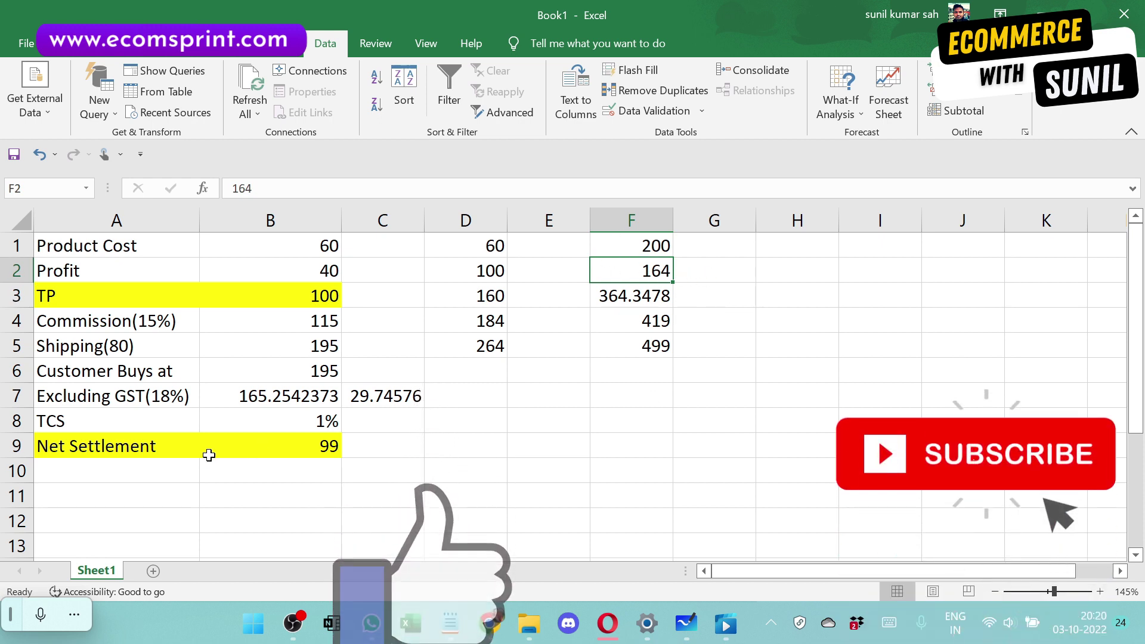
Step: Compare the Net Settlement value in B9 with the TP value in B3
{"action": "left_click", "coordinate": [153, 471]}
{"action": "left_click", "coordinate": [310, 450]}
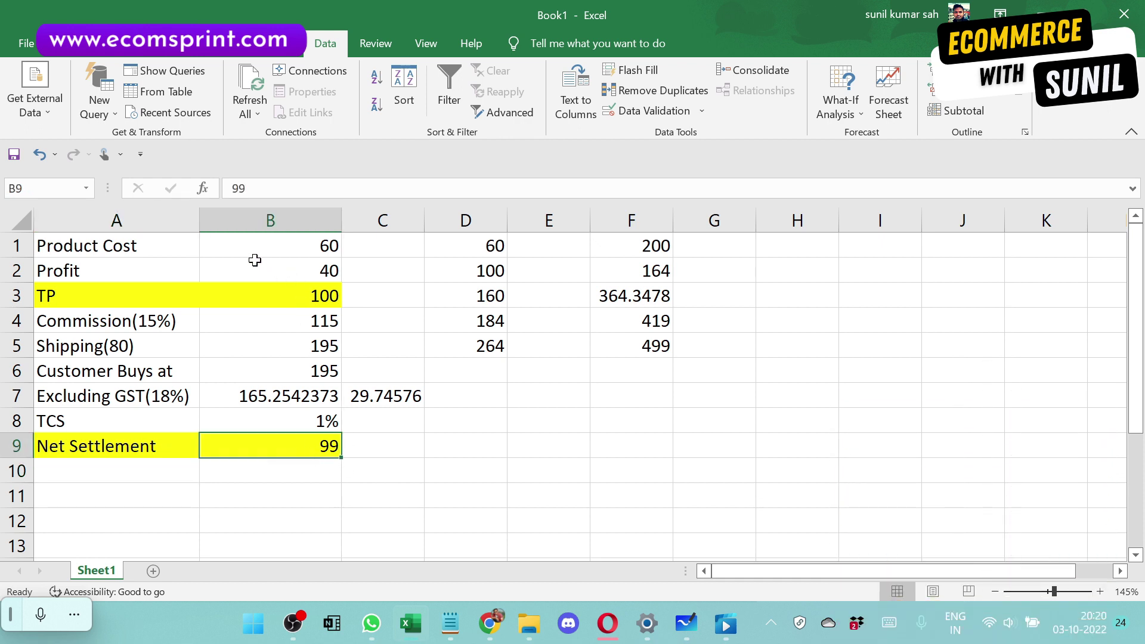
{"action": "left_click", "coordinate": [286, 462]}
{"action": "left_click", "coordinate": [316, 446]}
{"action": "left_click", "coordinate": [244, 296]}
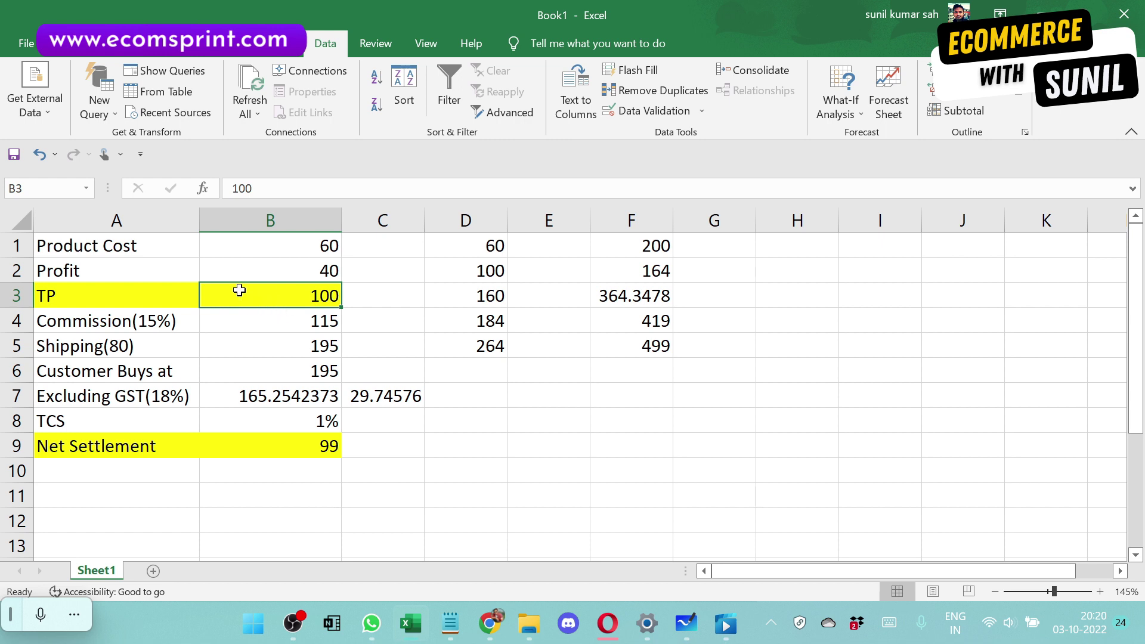
Step: Add a GST row below Net Settlement, with the label GST in A10 and 18 in B10
{"action": "left_click", "coordinate": [314, 467]}
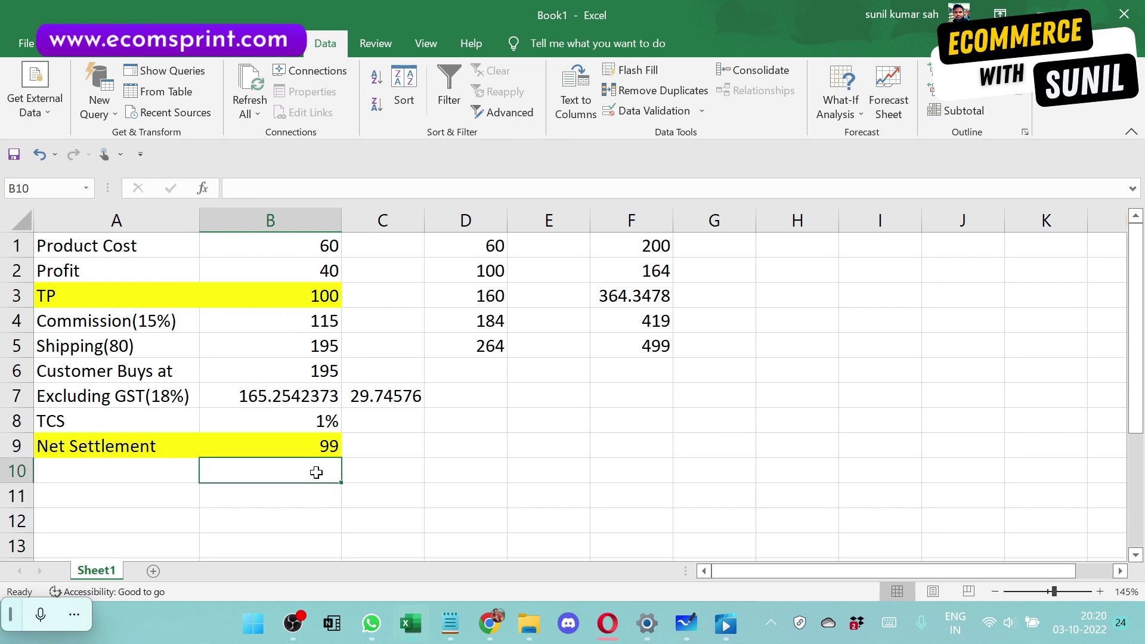
{"action": "type", "text": "18"}
{"action": "left_click", "coordinate": [177, 478]}
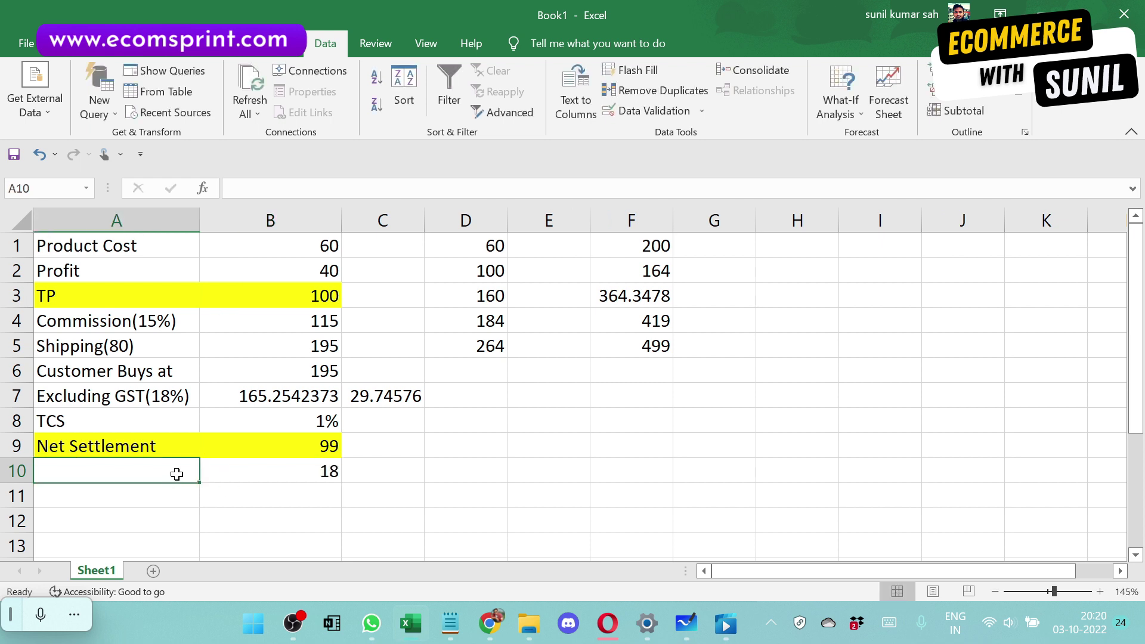
{"action": "type", "text": "GST"}
{"action": "key", "text": "Return"}
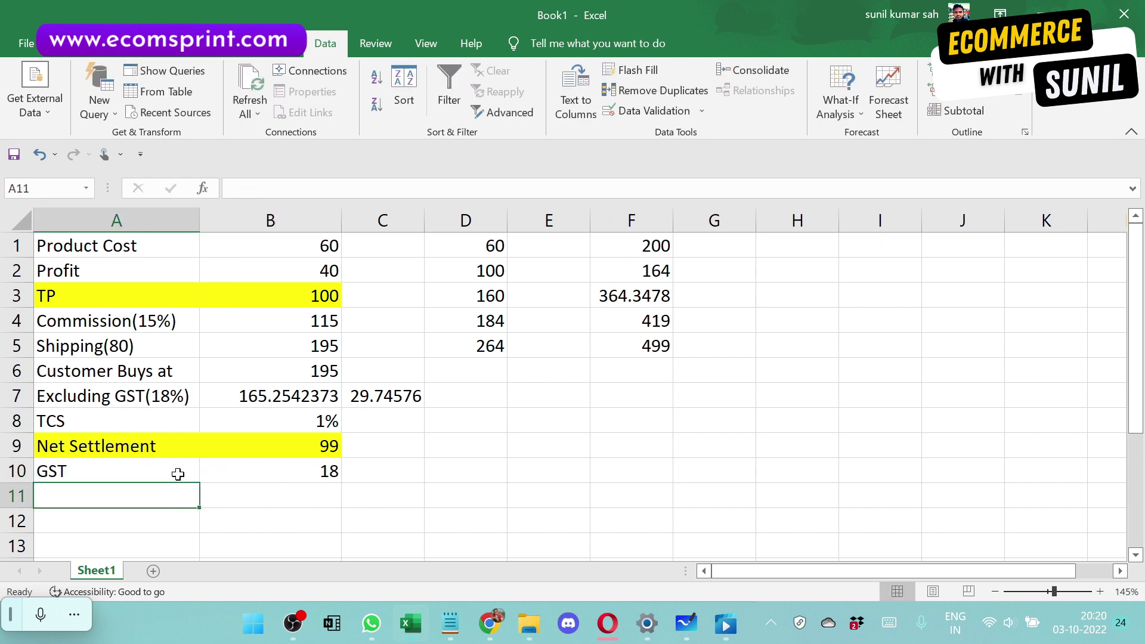
Step: Add a Profit row below GST, with the label Profit in A11 and the formula =99-18-60 in B11
{"action": "type", "text": "Profit"}
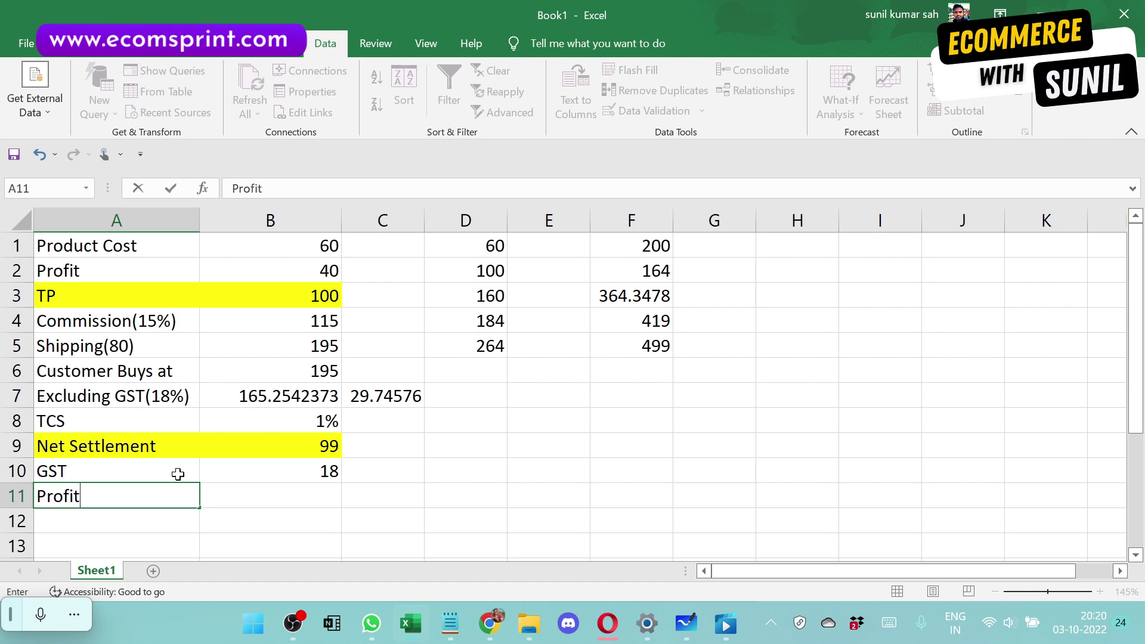
{"action": "key", "text": "Tab"}
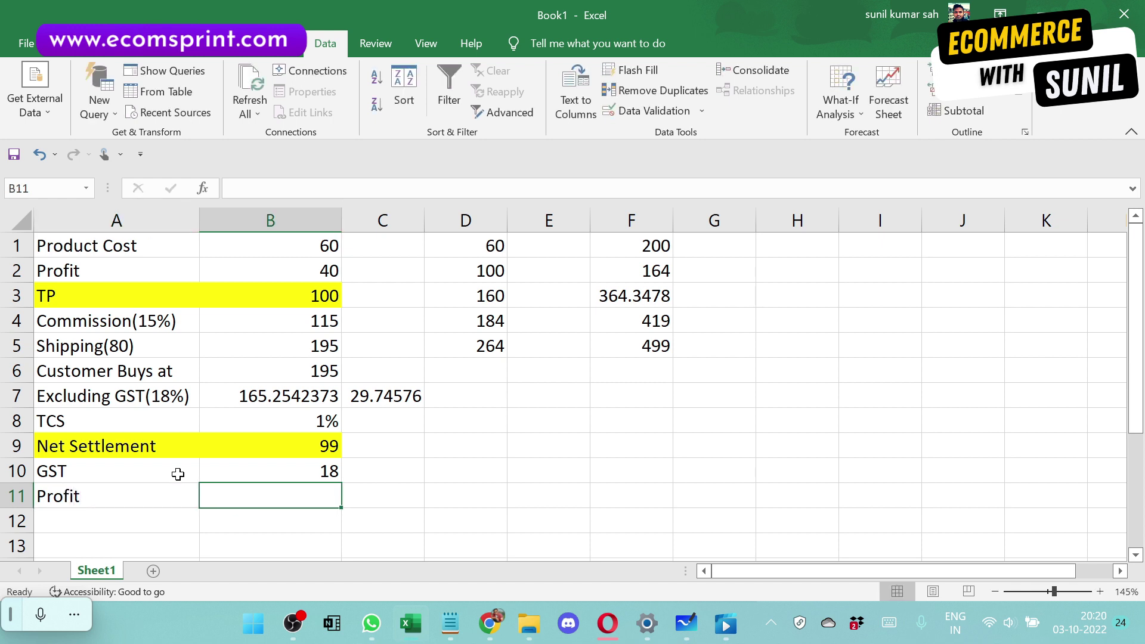
{"action": "key", "text": "Up"}
{"action": "key", "text": "Up"}
{"action": "key", "text": "Up"}
{"action": "key", "text": "Down"}
{"action": "key", "text": "Down"}
{"action": "key", "text": "Down"}
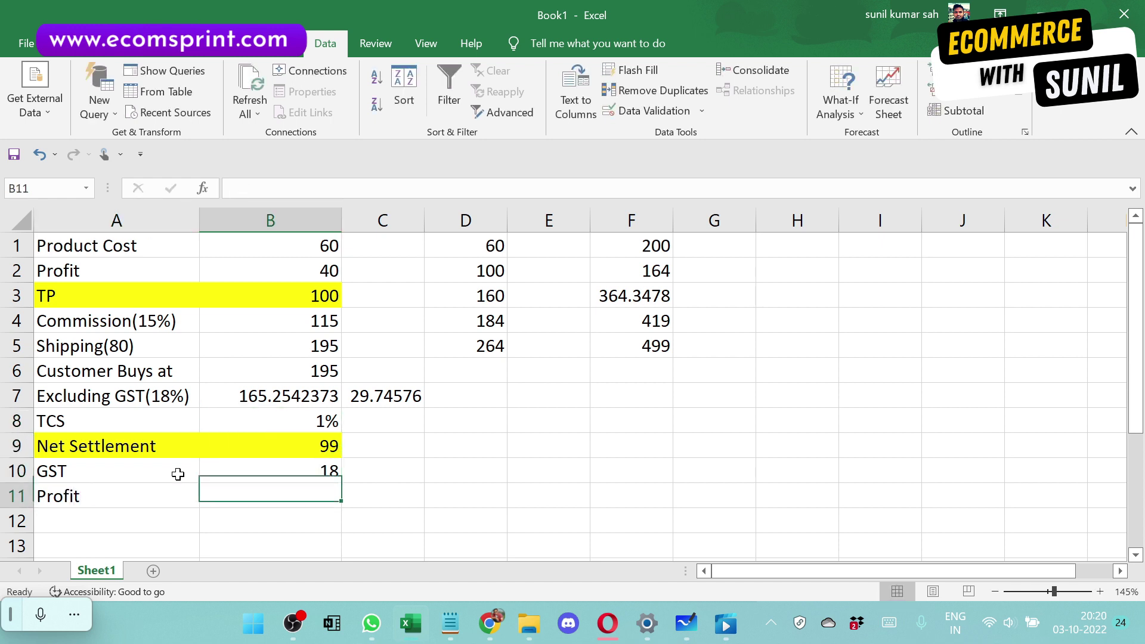
{"action": "type", "text": "99-18-"}
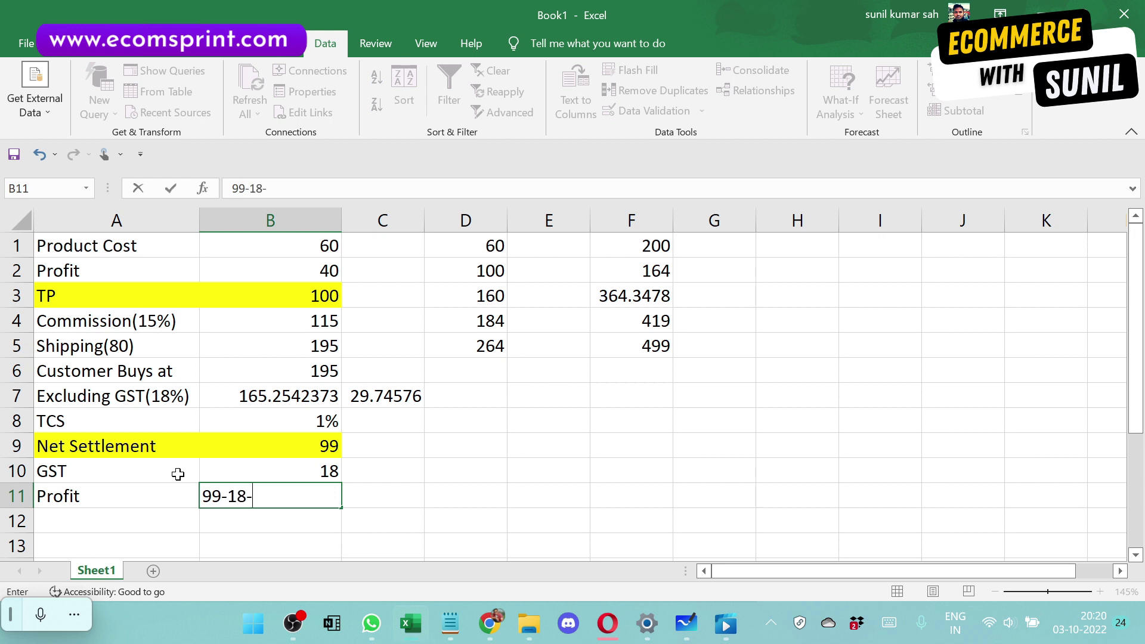
{"action": "left_click", "coordinate": [204, 499]}
{"action": "type", "text": "="}
{"action": "key", "text": "Return"}
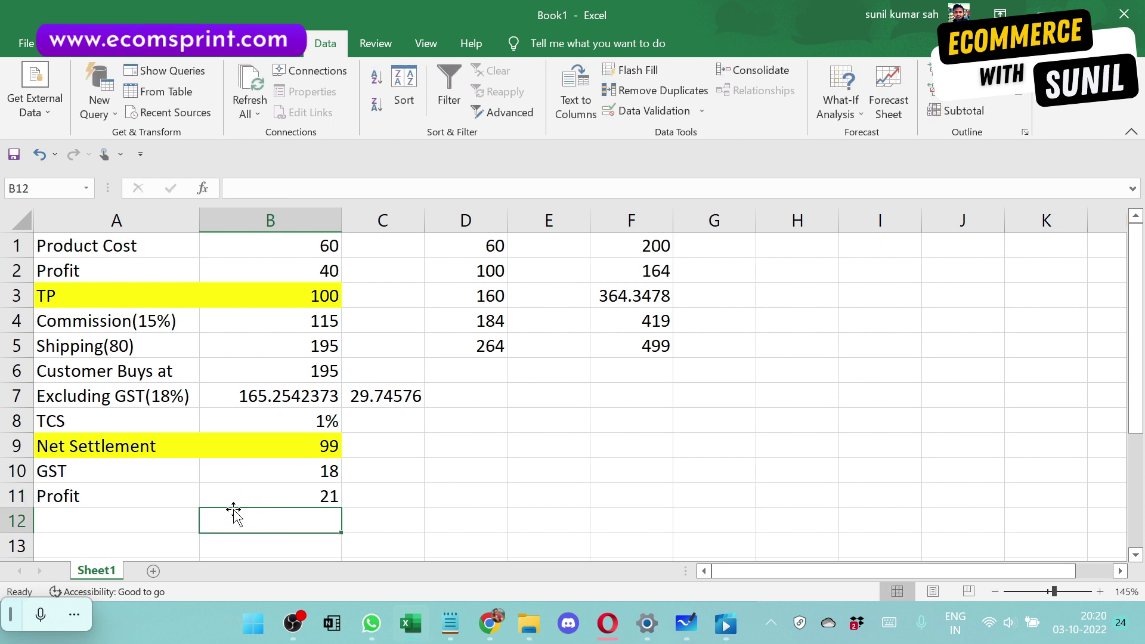
Step: Review the Profit row in A11:B11 and its formula, and compare it with the TP row in A3:B3
{"action": "left_click", "coordinate": [273, 487]}
{"action": "left_click_drag", "start_coordinate": [137, 490], "coordinate": [250, 487]}
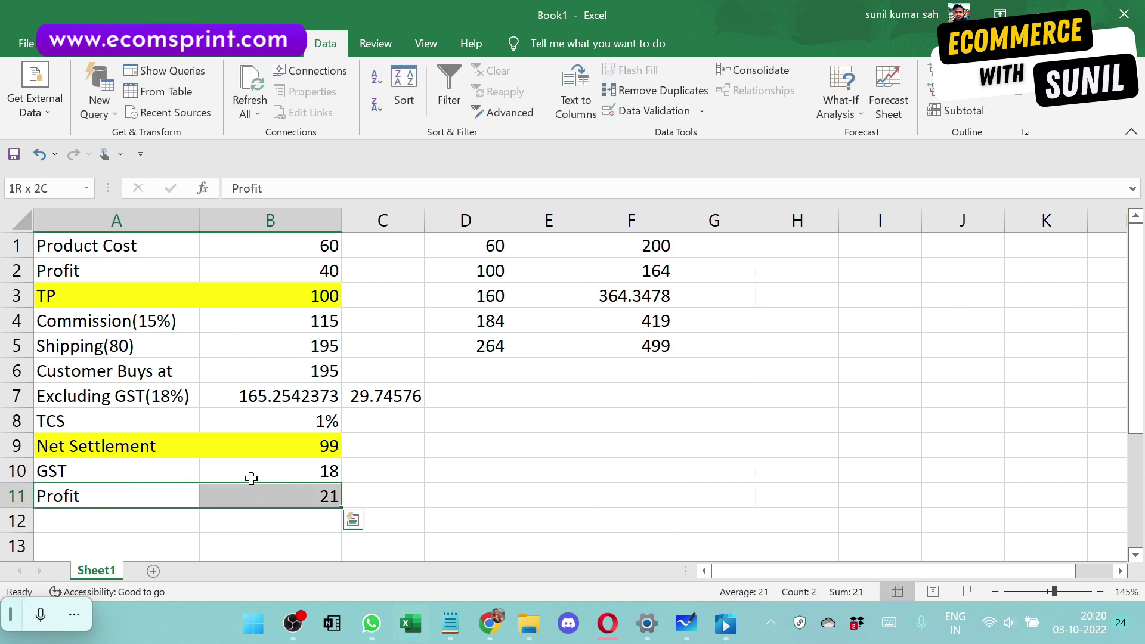
{"action": "left_click", "coordinate": [235, 475]}
{"action": "left_click", "coordinate": [243, 497]}
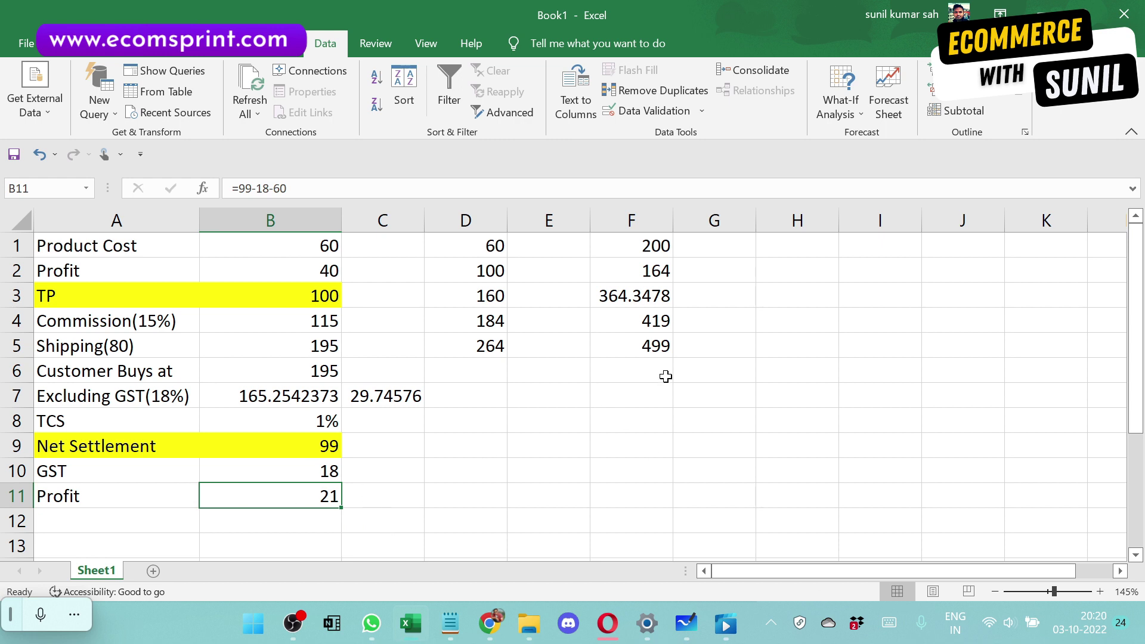
{"action": "left_click", "coordinate": [90, 292]}
{"action": "left_click", "coordinate": [270, 300]}
{"action": "left_click", "coordinate": [156, 282]}
{"action": "left_click_drag", "start_coordinate": [179, 298], "coordinate": [238, 295]}
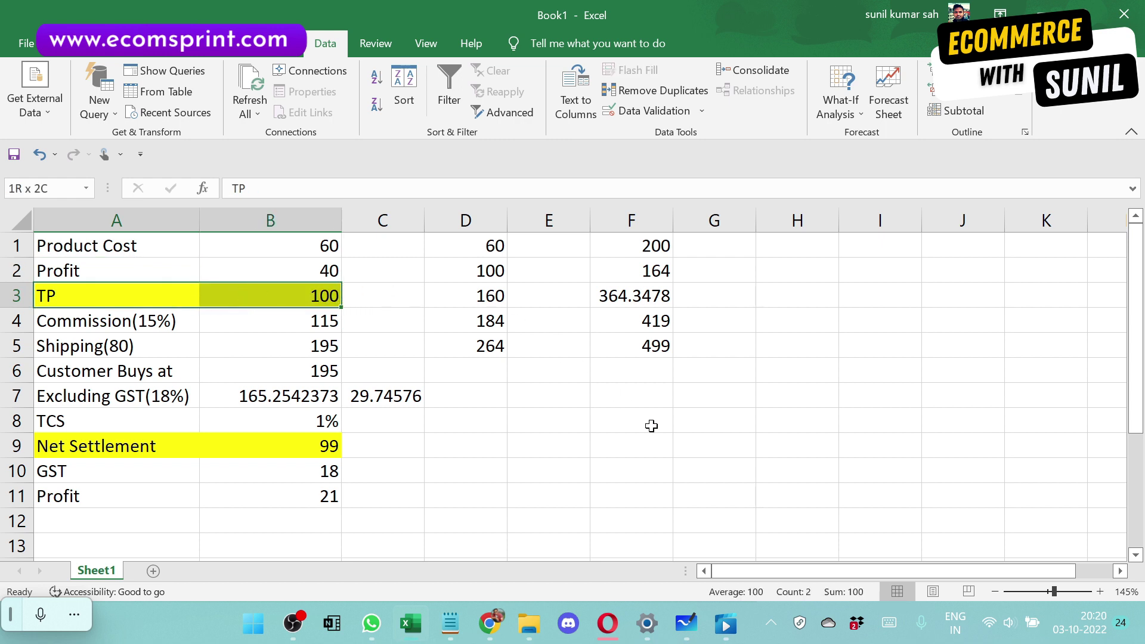
Step: Select the whole calculation area A1:G12 to review all the pricing examples together
{"action": "key", "text": "ctrl+Home"}
{"action": "left_click", "coordinate": [640, 518], "text": "shift"}
{"action": "left_click_drag", "start_coordinate": [641, 516], "coordinate": [684, 511]}
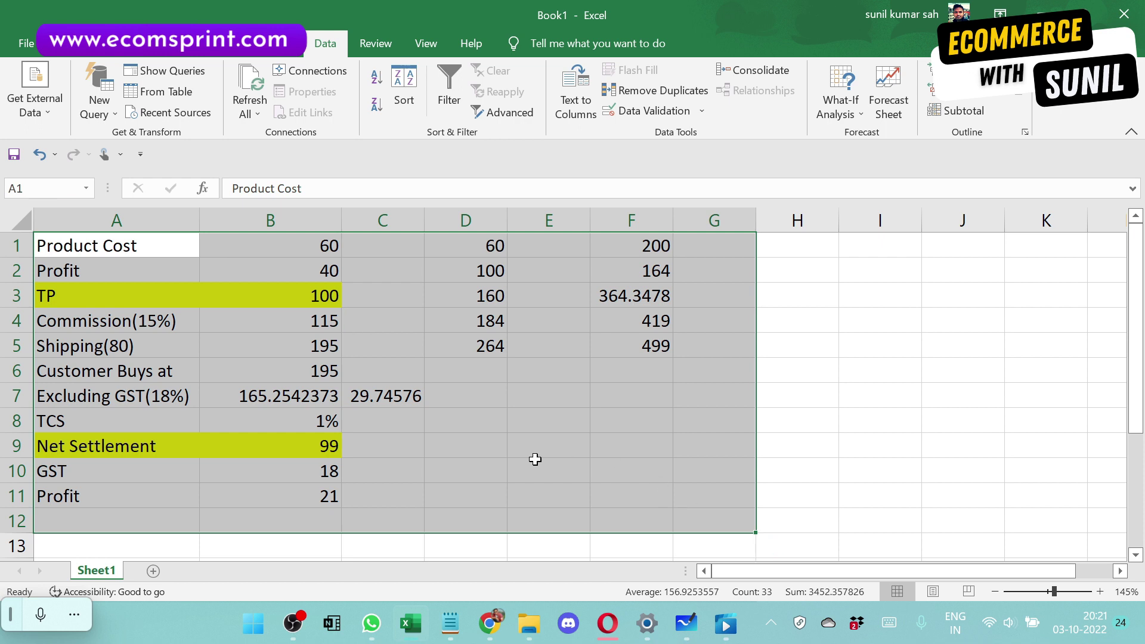